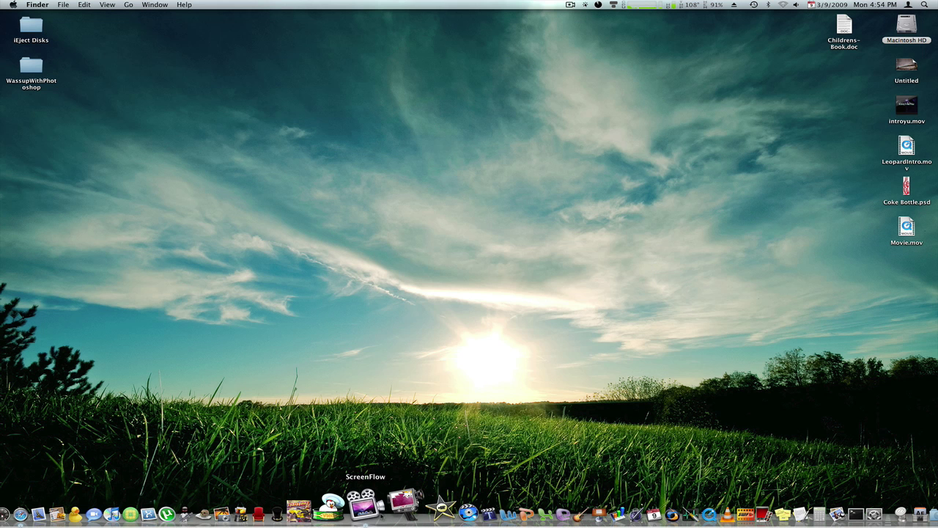
Step: Open a new Safari window and shift it toward the middle of the desktop
{"action": "right_click", "coordinate": [63, 509]}
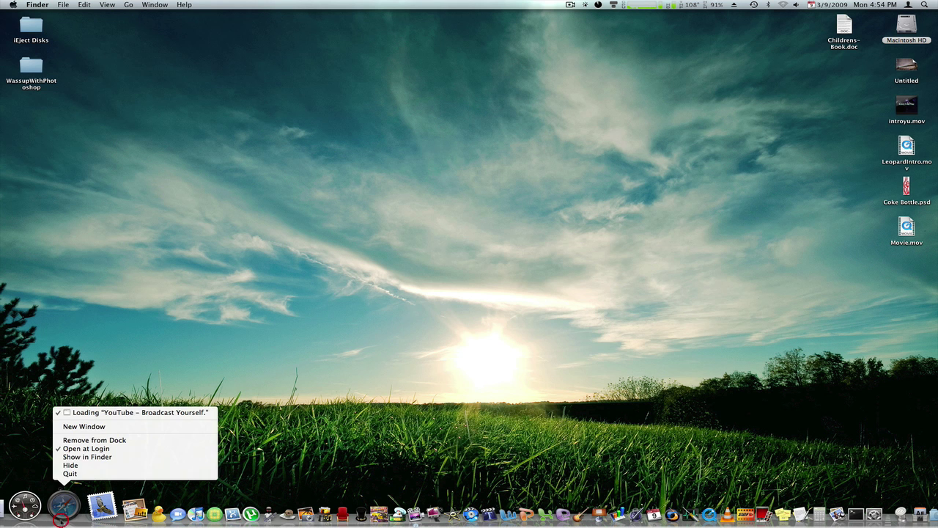
{"action": "left_click", "coordinate": [93, 425]}
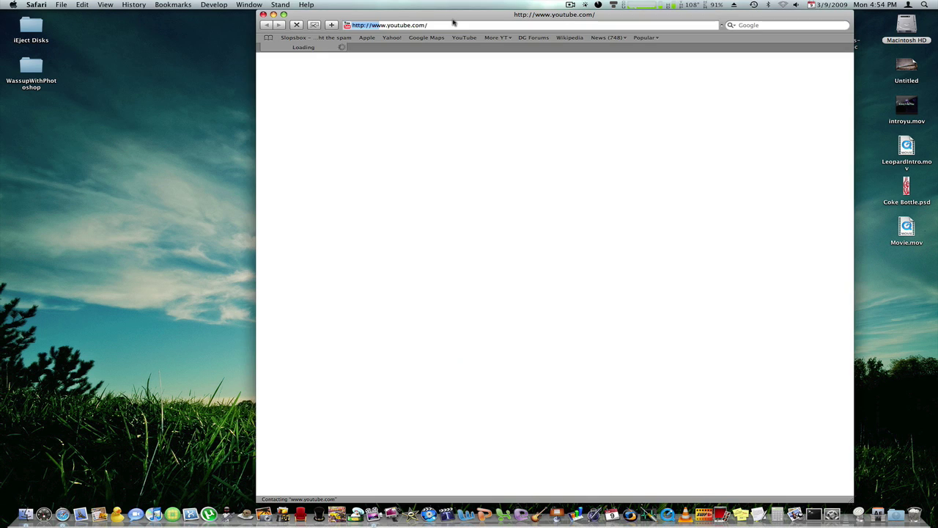
{"action": "left_click_drag", "start_coordinate": [452, 14], "coordinate": [347, 11]}
Step: Search Google for "istopmotion"
{"action": "left_click", "coordinate": [634, 25]}
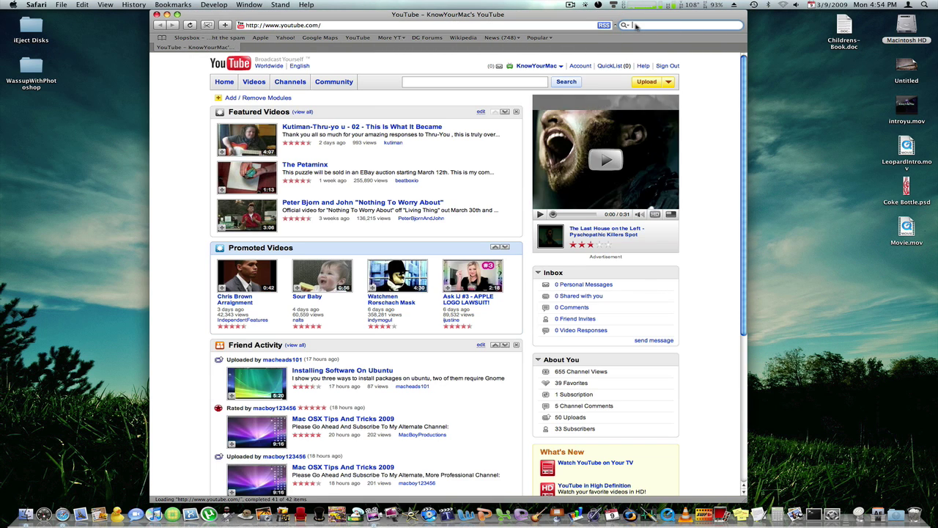
{"action": "type", "text": "istop mot"}
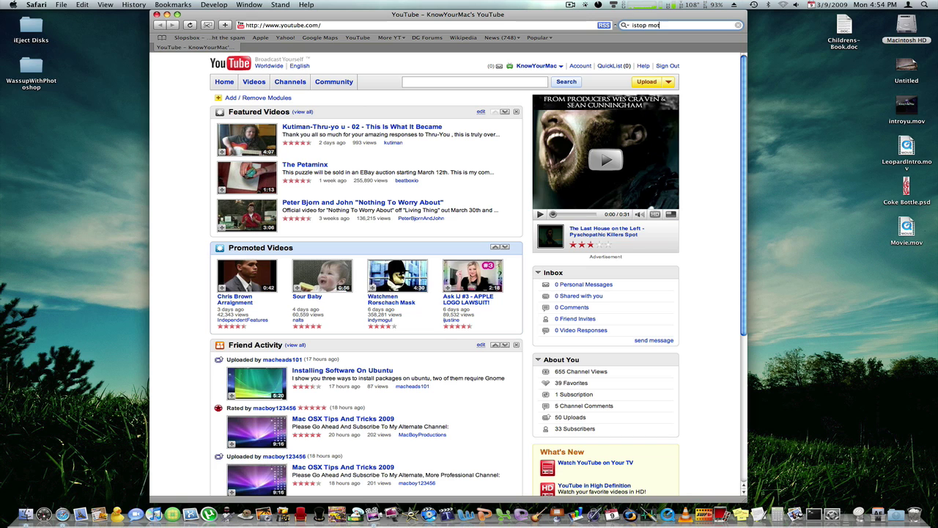
{"action": "key", "text": "BackSpace"}
{"action": "key", "text": "BackSpace"}
{"action": "key", "text": "BackSpace"}
{"action": "key", "text": "BackSpace"}
{"action": "type", "text": "m"}
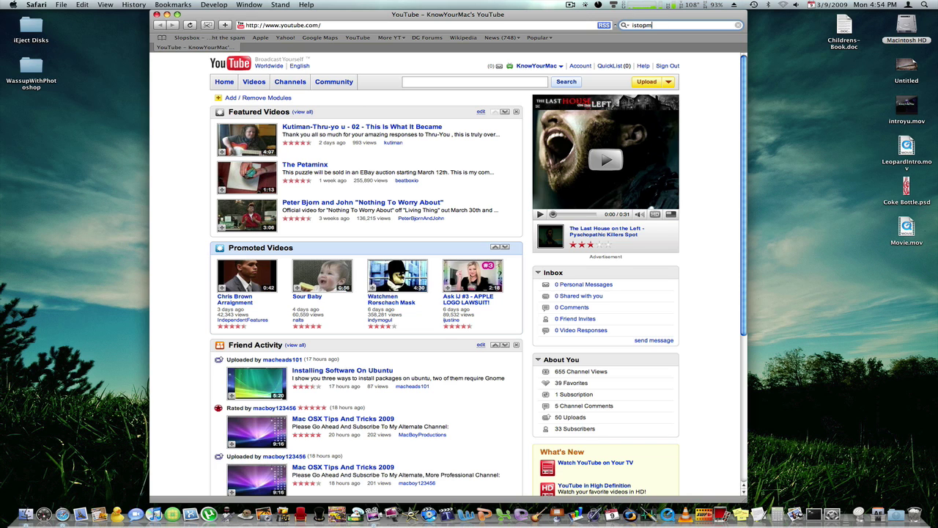
{"action": "type", "text": "otion"}
{"action": "key", "text": "Return"}
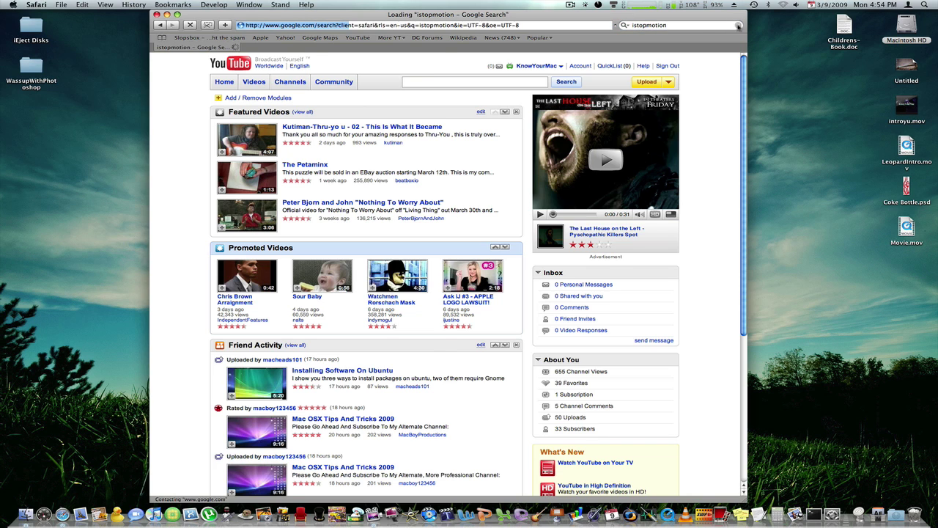
Step: Open the Boinx iStopMotion overview page from the search results and look through the product editions and features
{"action": "left_click", "coordinate": [220, 118]}
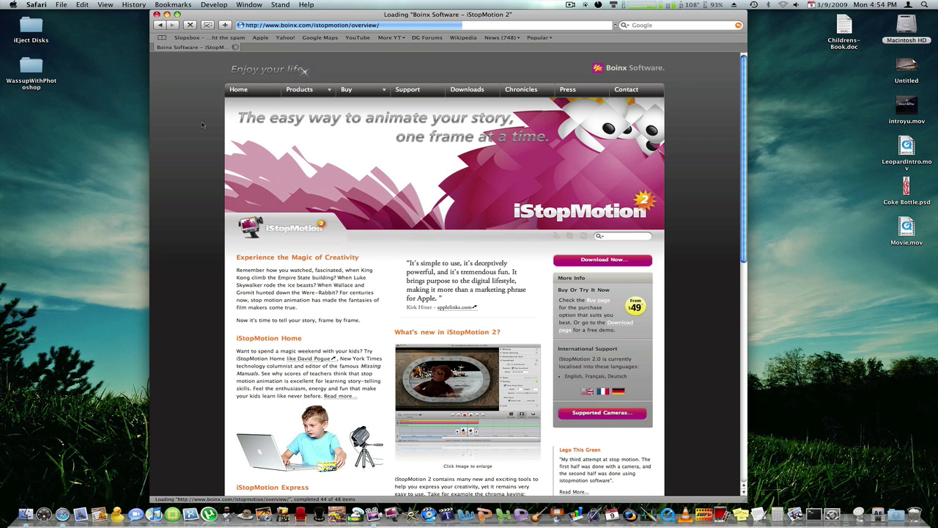
{"action": "scroll", "coordinate": [420, 193], "scroll_direction": "down", "scroll_amount": 1}
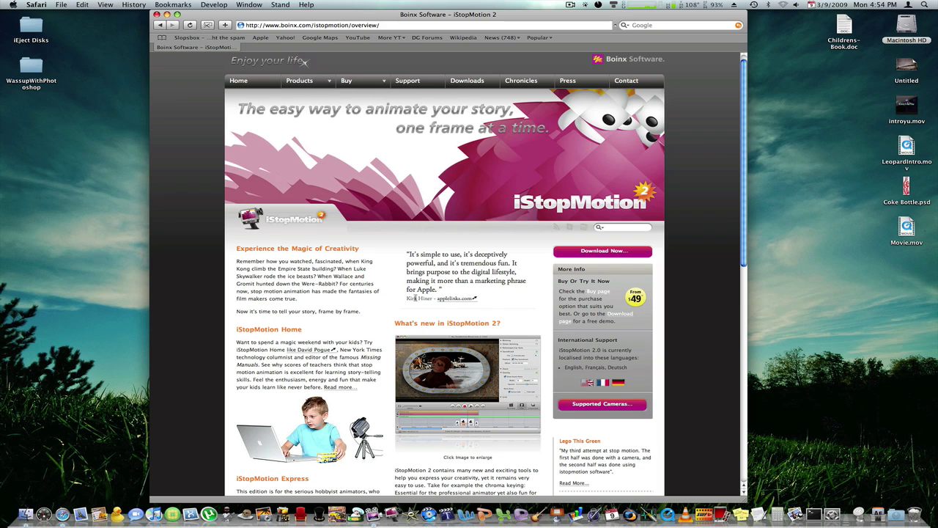
{"action": "scroll", "coordinate": [518, 308], "scroll_direction": "down", "scroll_amount": 3}
{"action": "scroll", "coordinate": [611, 349], "scroll_direction": "down", "scroll_amount": 10}
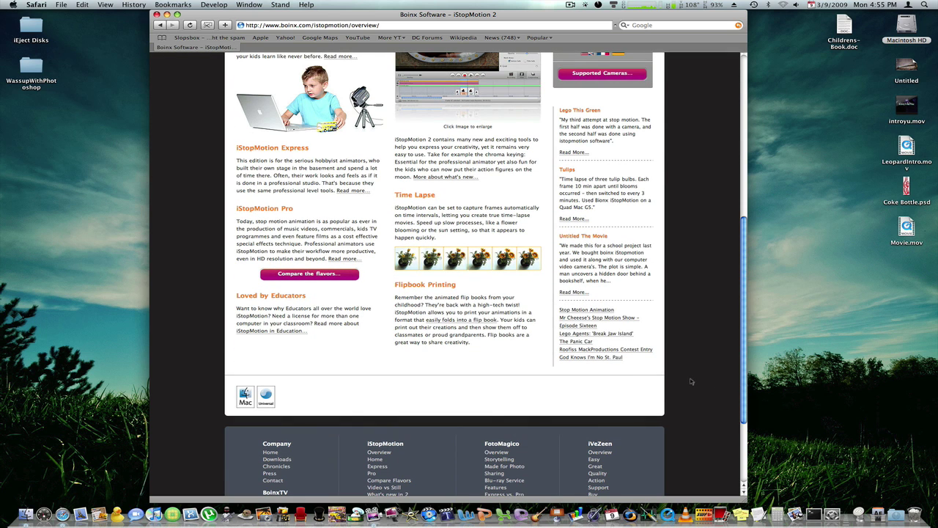
{"action": "scroll", "coordinate": [690, 381], "scroll_direction": "up", "scroll_amount": 12}
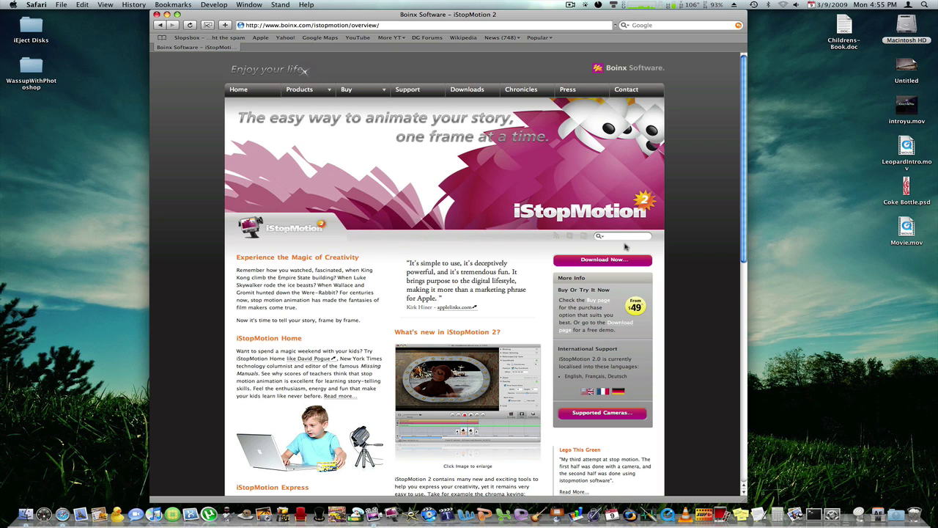
Step: Go to the Boinx download page and find the Boinx iStopMotion 2 entry
{"action": "left_click", "coordinate": [557, 261]}
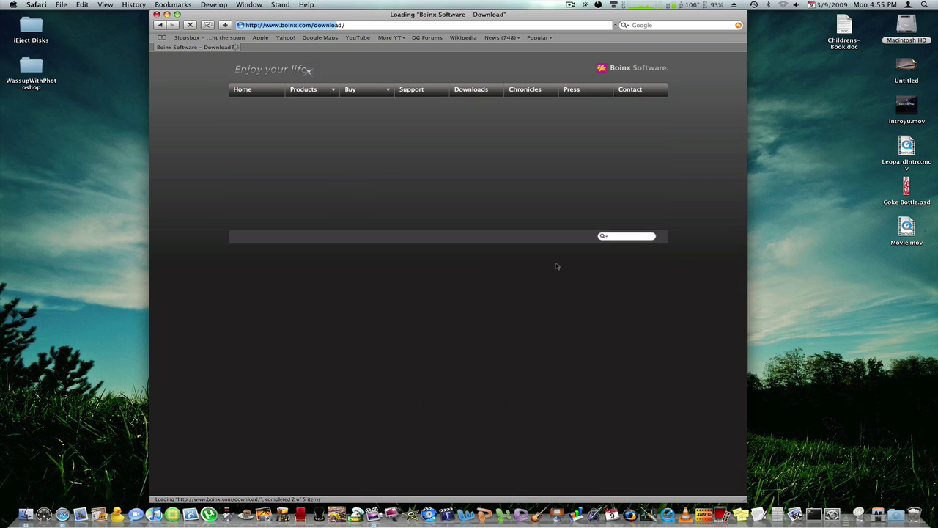
{"action": "scroll", "coordinate": [556, 266], "scroll_direction": "down", "scroll_amount": 4}
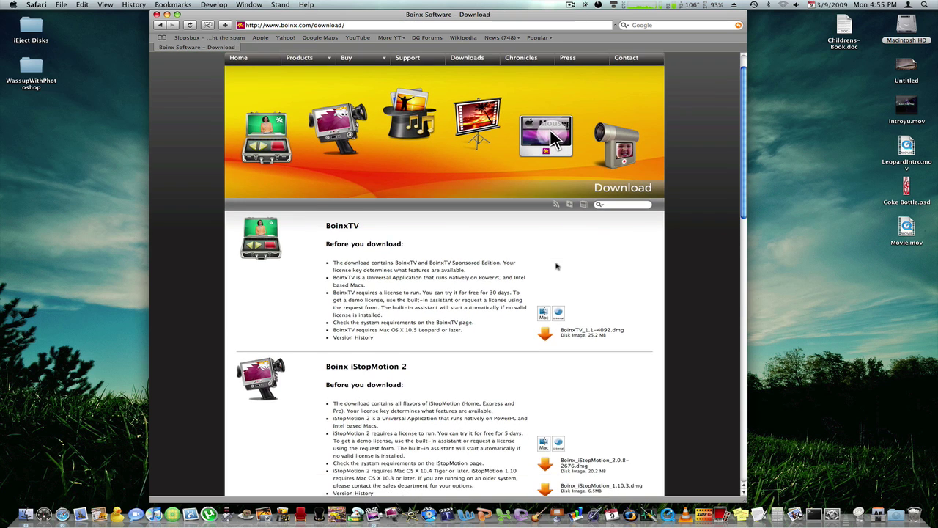
{"action": "left_click_drag", "start_coordinate": [371, 290], "coordinate": [424, 290]}
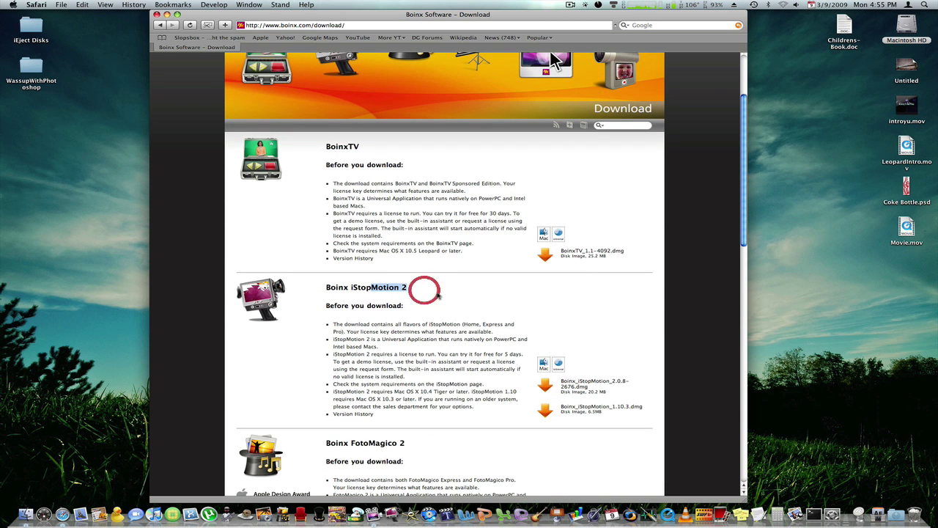
{"action": "left_click", "coordinate": [438, 294]}
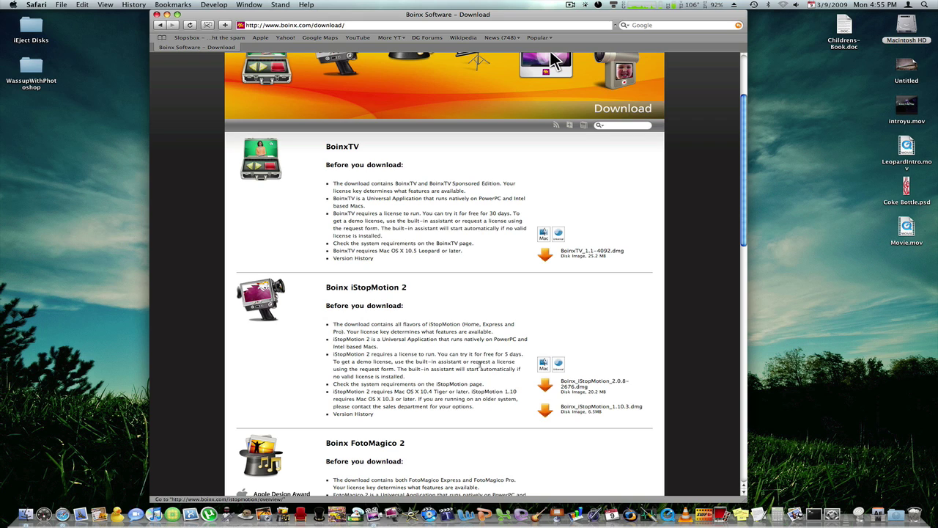
Step: Quit Safari with all its open windows and launch iStopMotion
{"action": "key", "text": "super+q"}
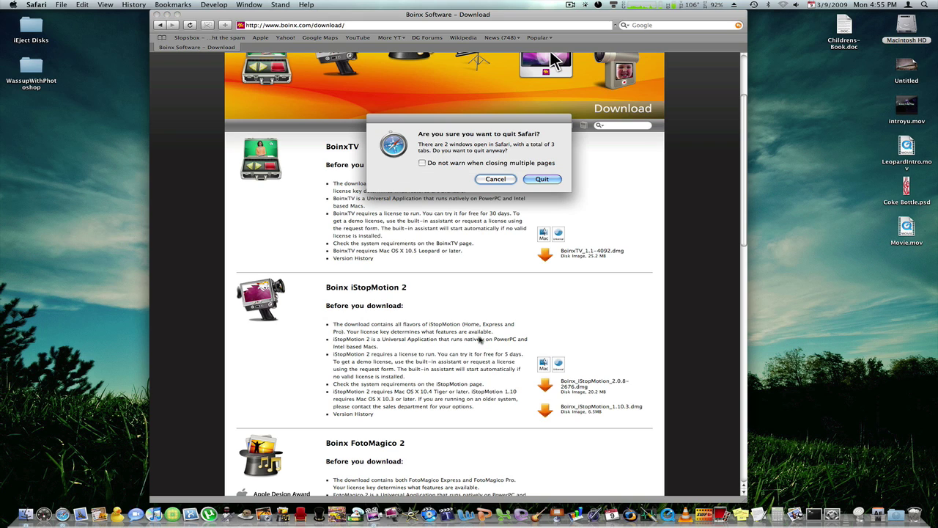
{"action": "left_click", "coordinate": [542, 179]}
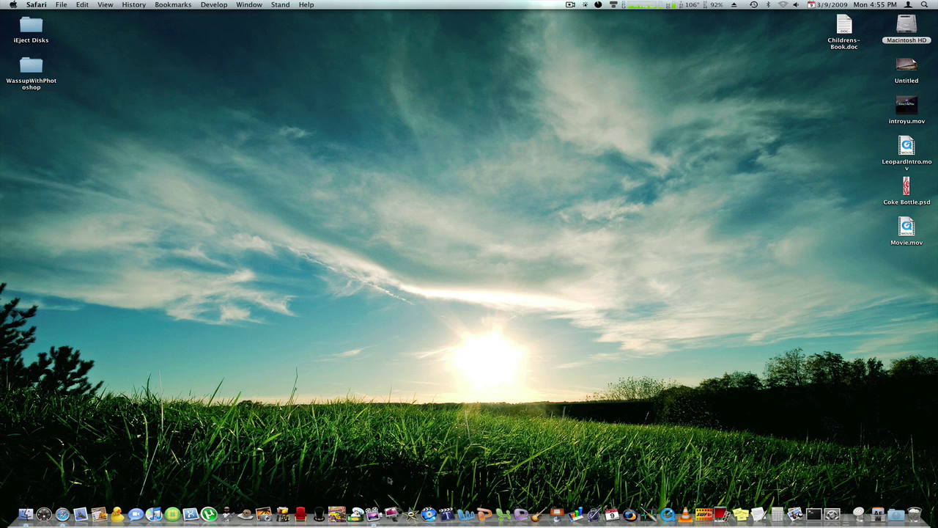
{"action": "left_click", "coordinate": [392, 511]}
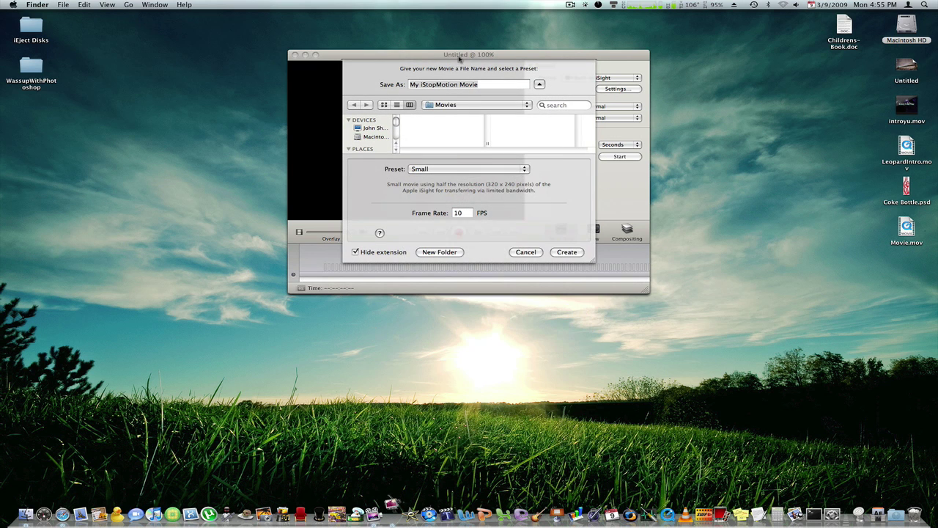
Step: Create the new movie "My iStopMotion Movie" on the Desktop, keeping the Small preset and the 10 FPS frame rate
{"action": "left_click_drag", "start_coordinate": [460, 56], "coordinate": [459, 160]}
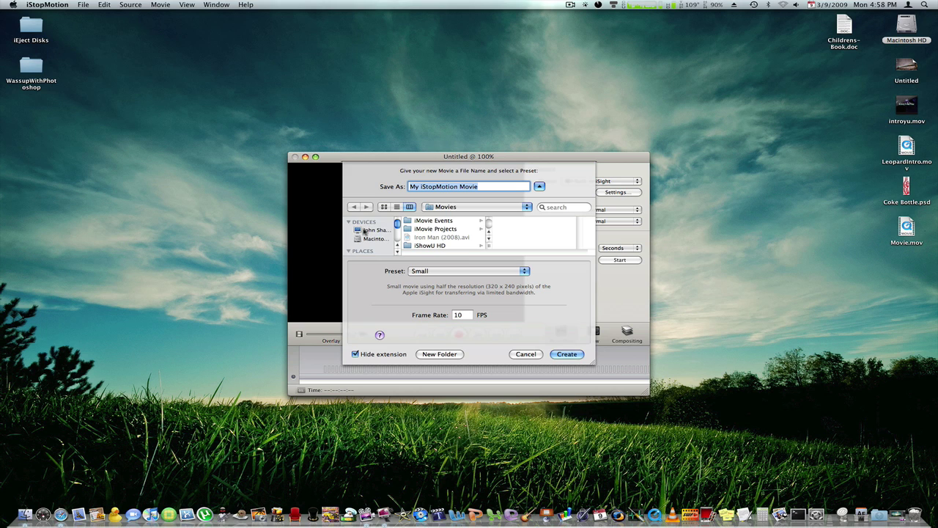
{"action": "scroll", "coordinate": [364, 231], "scroll_direction": "down", "scroll_amount": 3}
{"action": "left_click", "coordinate": [374, 244]}
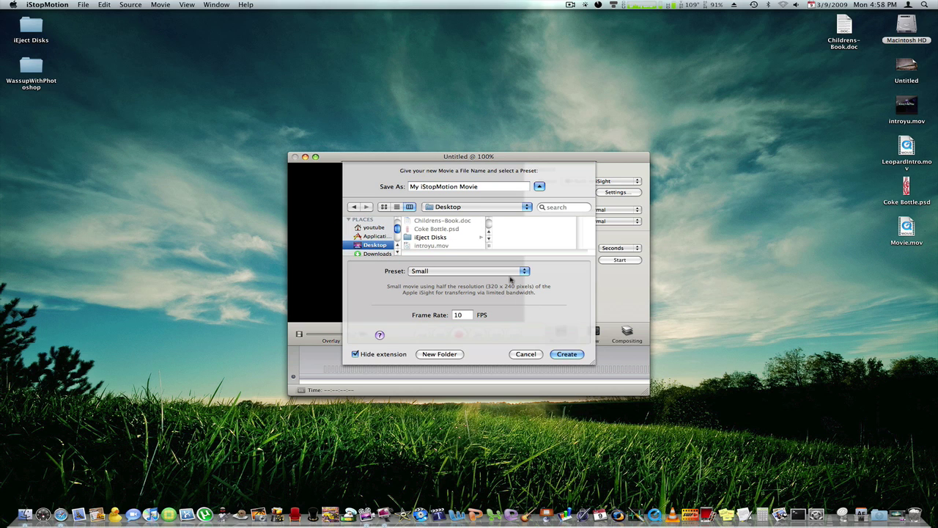
{"action": "left_click", "coordinate": [511, 279]}
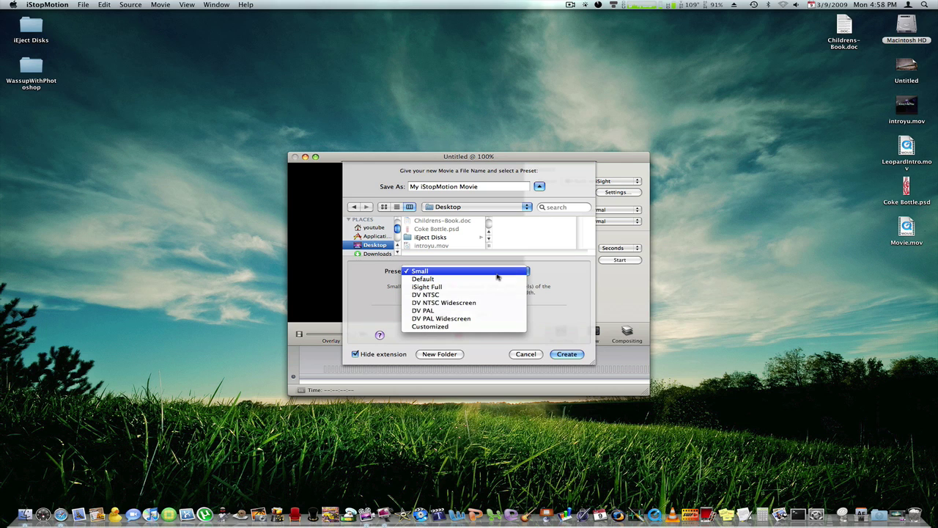
{"action": "left_click", "coordinate": [541, 277]}
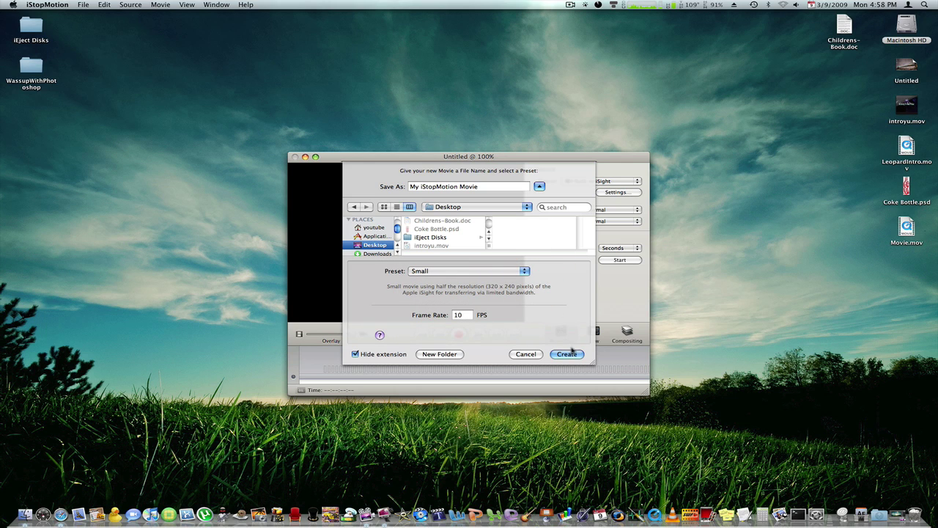
{"action": "left_click", "coordinate": [466, 315]}
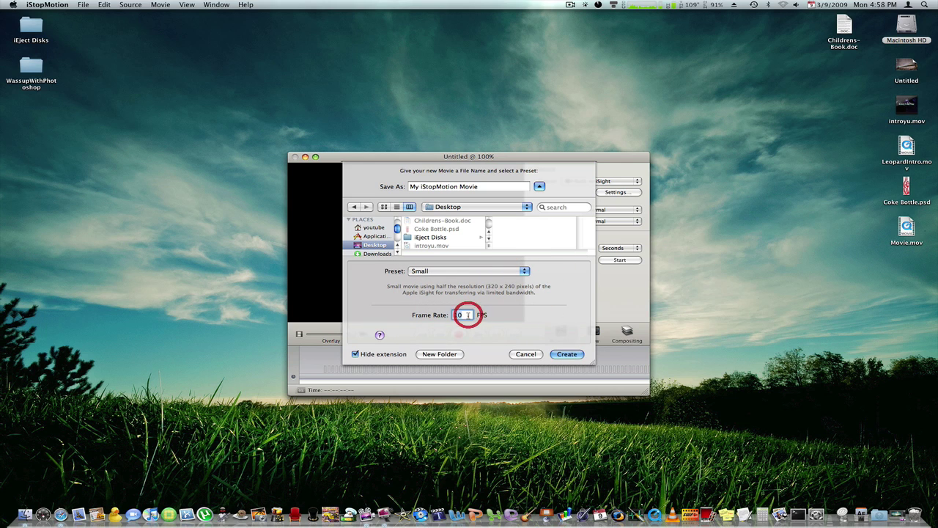
{"action": "left_click", "coordinate": [579, 355]}
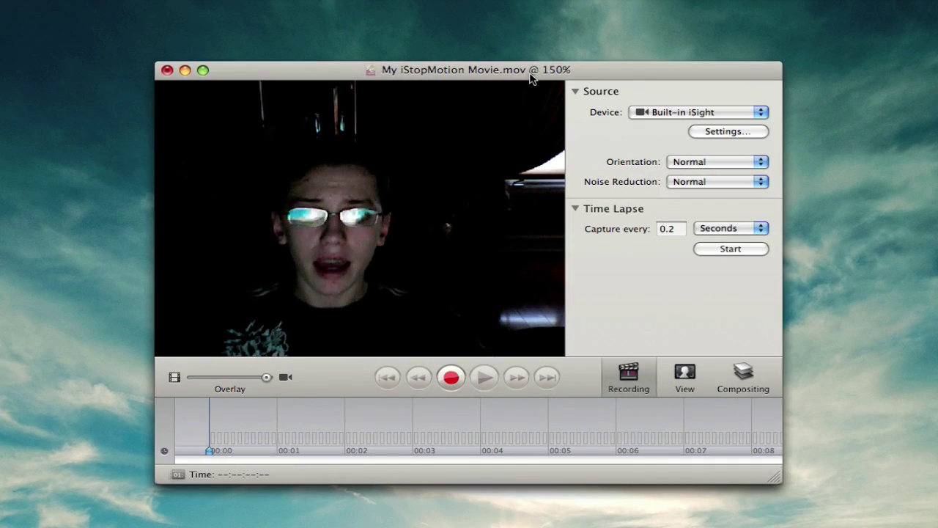
Step: Reposition the movie window and check the available capture devices, keeping Built-in iSight
{"action": "left_click", "coordinate": [504, 77]}
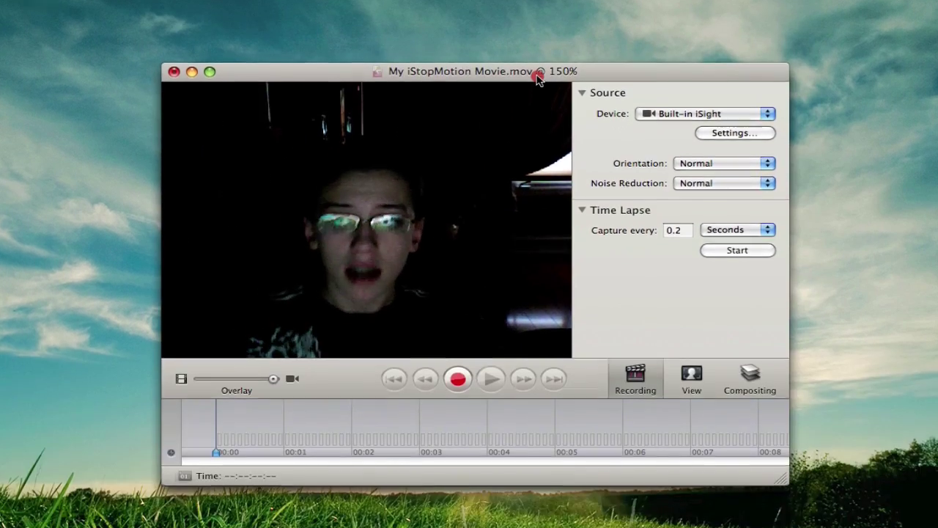
{"action": "left_click", "coordinate": [564, 149]}
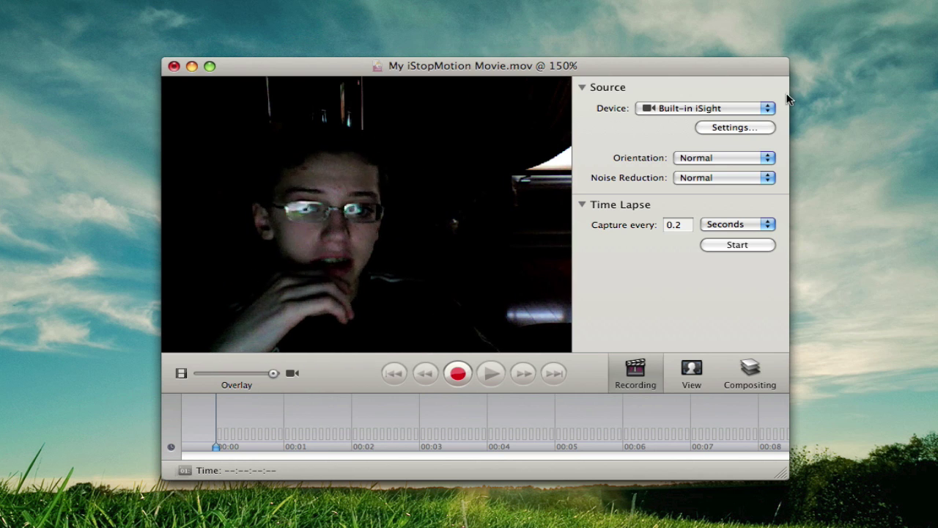
{"action": "left_click", "coordinate": [763, 107]}
{"action": "left_click", "coordinate": [844, 107]}
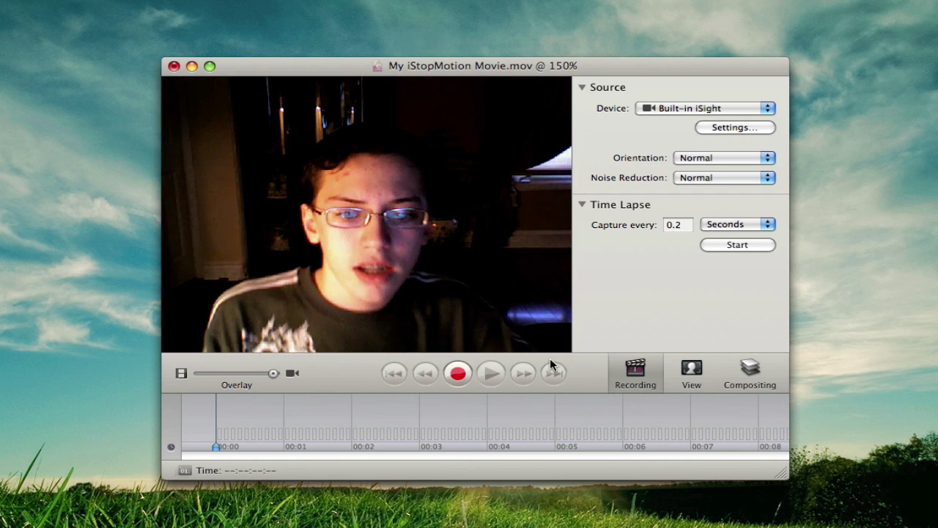
Step: Capture eight single frames from the camera into the movie
{"action": "left_click", "coordinate": [458, 374]}
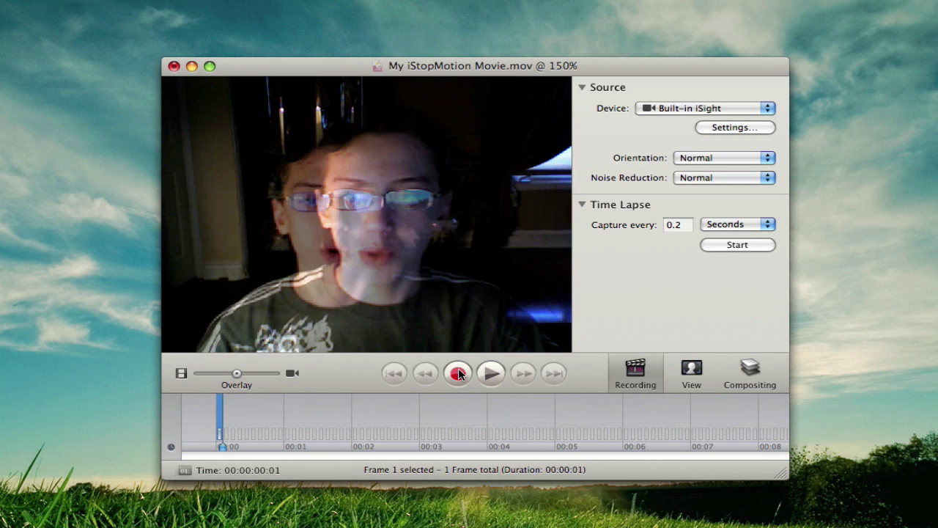
{"action": "left_click", "coordinate": [458, 374]}
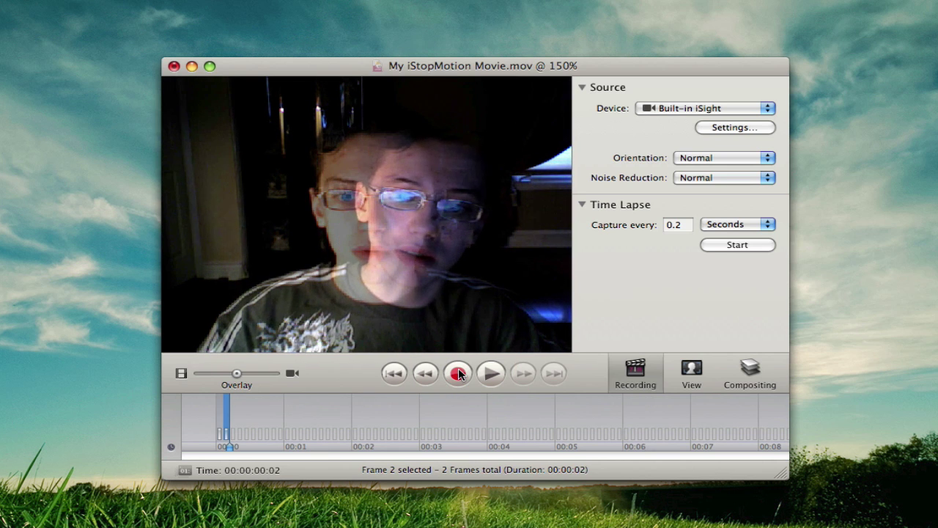
{"action": "left_click", "coordinate": [458, 374]}
{"action": "left_click", "coordinate": [458, 374]}
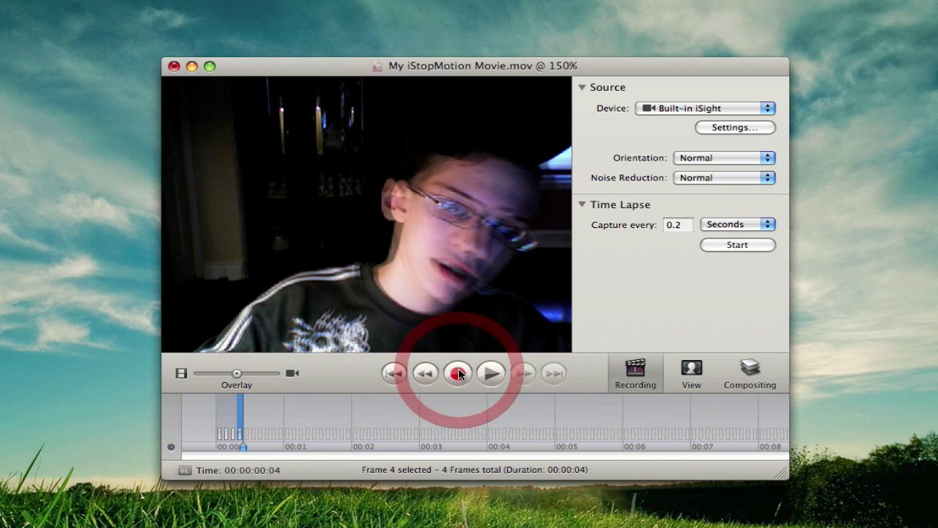
{"action": "left_click", "coordinate": [459, 374]}
{"action": "left_click", "coordinate": [458, 373]}
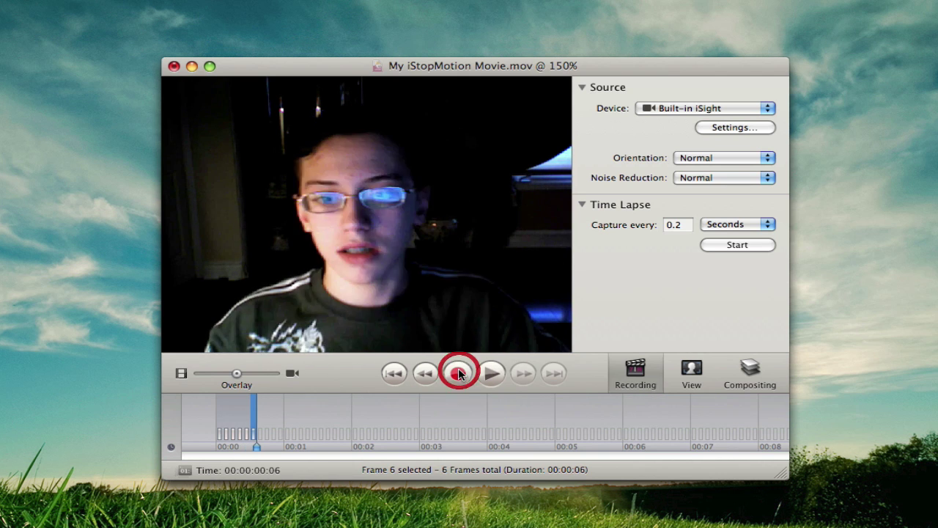
{"action": "left_click", "coordinate": [458, 373]}
{"action": "left_click", "coordinate": [459, 374]}
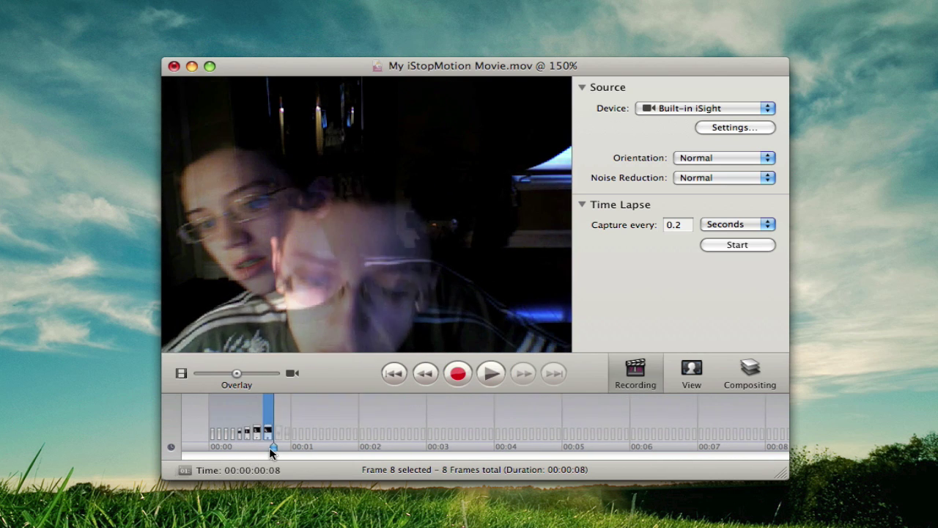
Step: Return the playhead to the start of the timeline and play back the captured frames
{"action": "left_click_drag", "start_coordinate": [272, 447], "coordinate": [217, 453]}
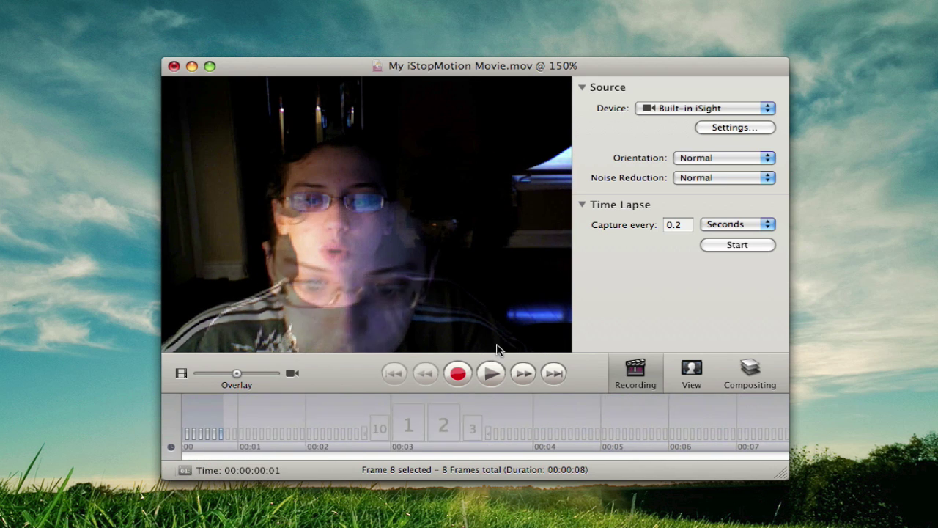
{"action": "left_click", "coordinate": [492, 373]}
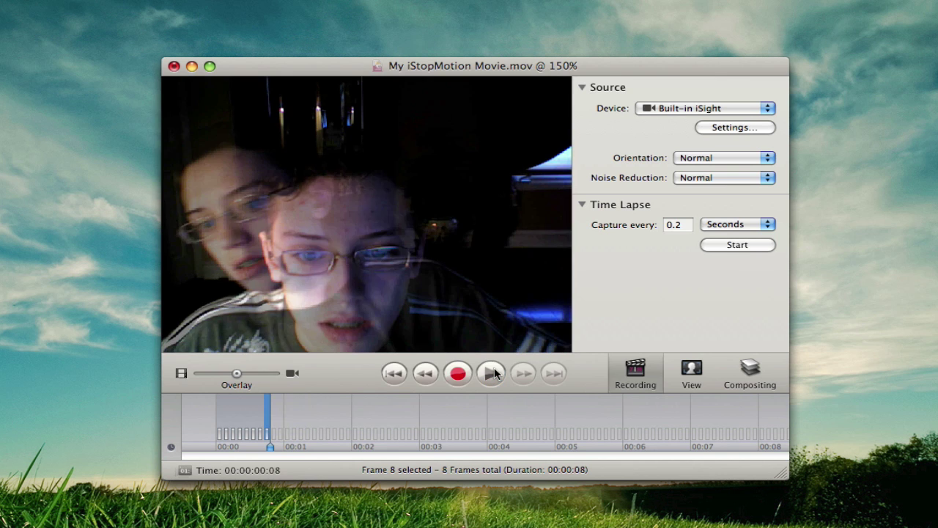
{"action": "left_click", "coordinate": [494, 373]}
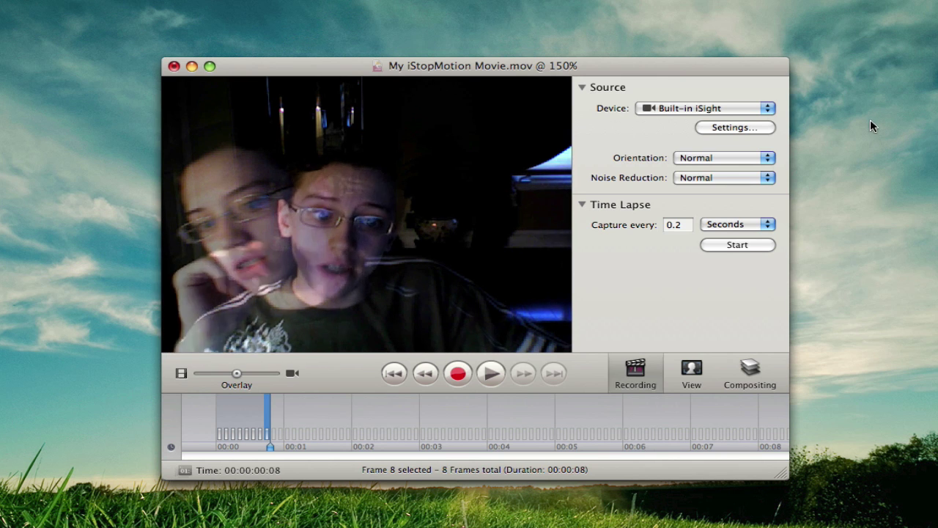
Step: Set the time-lapse capture interval to 0.5 seconds
{"action": "left_click", "coordinate": [680, 225]}
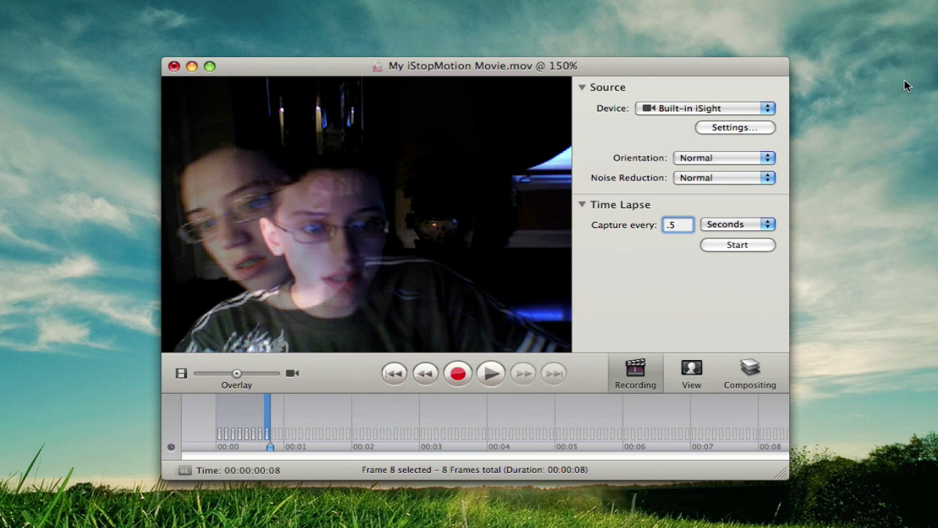
Step: Record time-lapse frames until the movie holds 40 frames, stop the capture, and play the movie from the first frame
{"action": "left_click", "coordinate": [706, 247]}
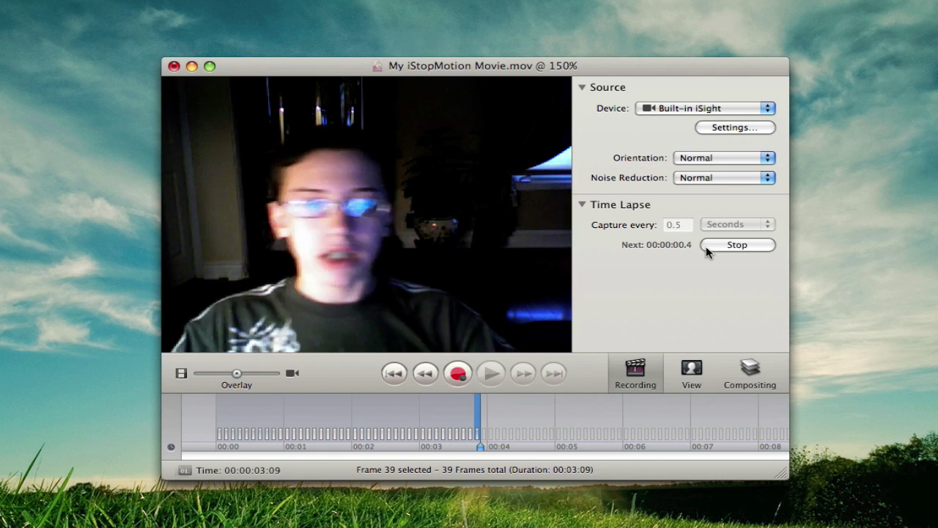
{"action": "left_click", "coordinate": [707, 247]}
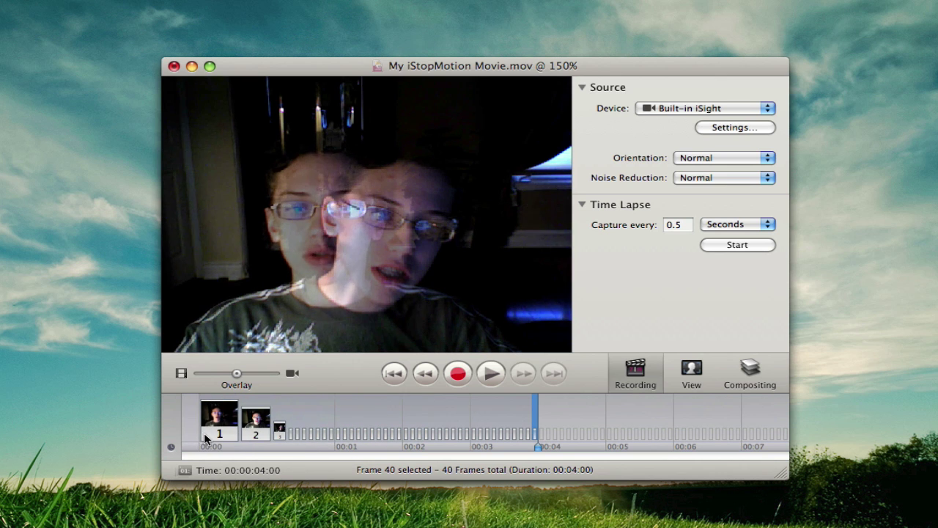
{"action": "left_click", "coordinate": [208, 434]}
{"action": "left_click", "coordinate": [488, 372]}
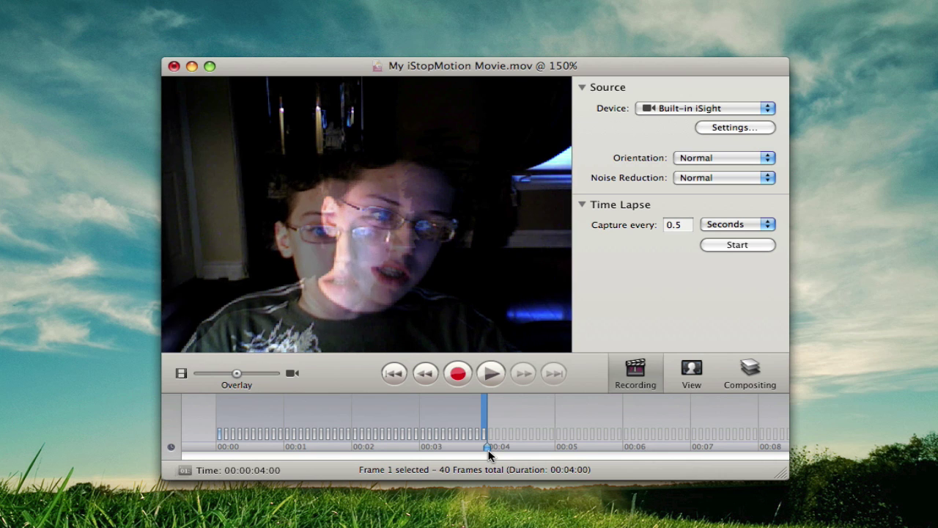
Step: Move the playhead back to the first frame and adjust the overlay blend to slightly favour the live camera
{"action": "mouse_move", "coordinate": [490, 450]}
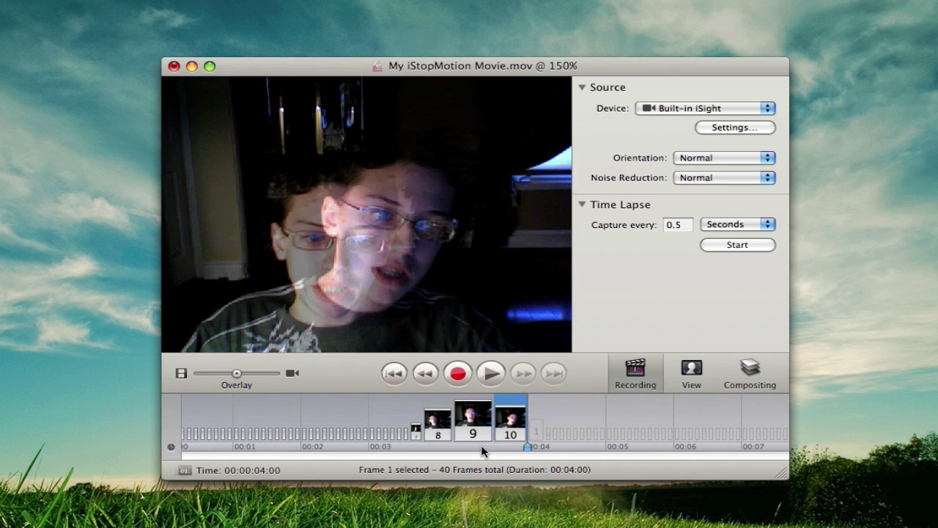
{"action": "left_click_drag", "start_coordinate": [489, 449], "coordinate": [203, 446]}
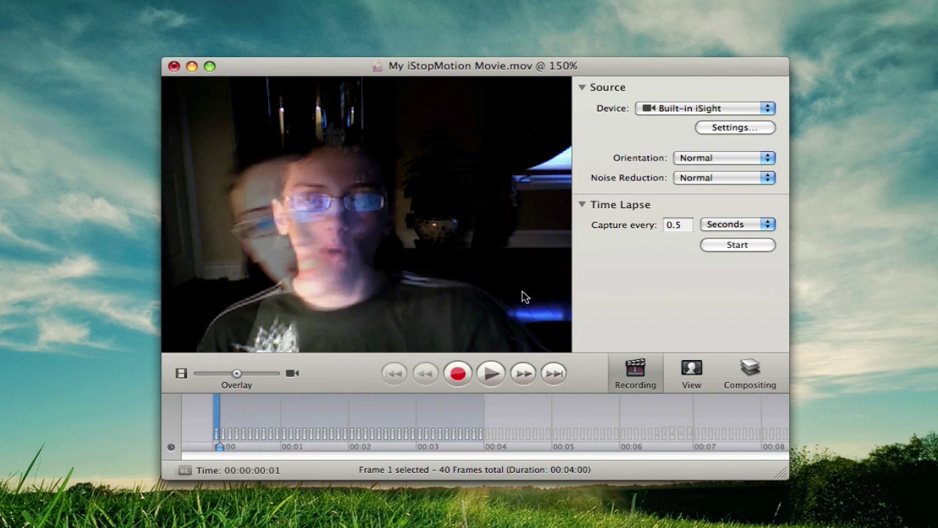
{"action": "mouse_move", "coordinate": [238, 373]}
{"action": "left_mouse_down"}
{"action": "mouse_move", "coordinate": [182, 376]}
{"action": "mouse_move", "coordinate": [326, 377]}
{"action": "mouse_move", "coordinate": [242, 376]}
{"action": "left_mouse_up"}
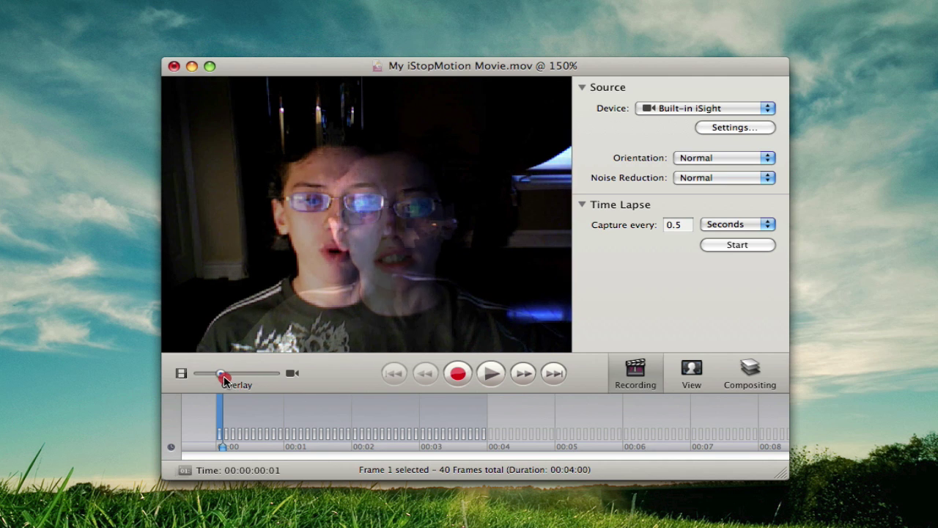
{"action": "left_click_drag", "start_coordinate": [225, 380], "coordinate": [247, 378]}
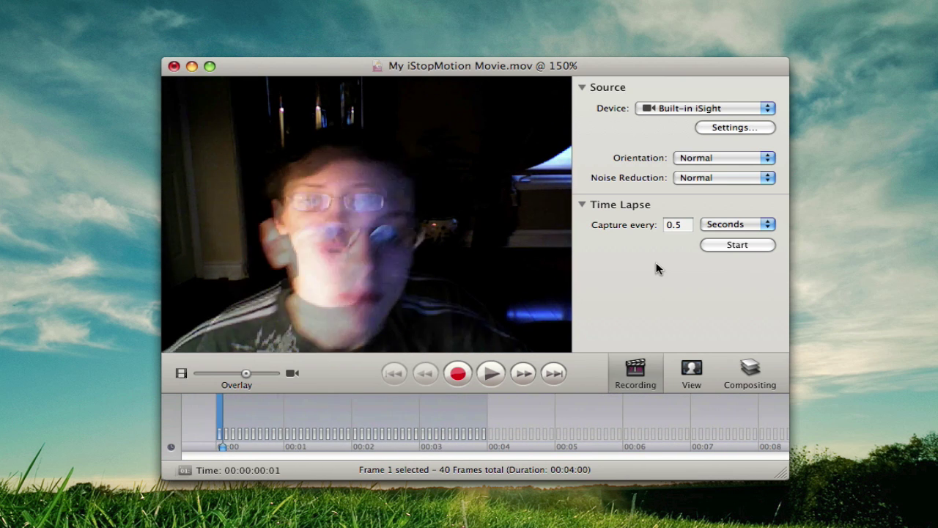
Step: Try the Blinking and Onion Skinning view options on the preview, switching each one off again
{"action": "left_click", "coordinate": [692, 374]}
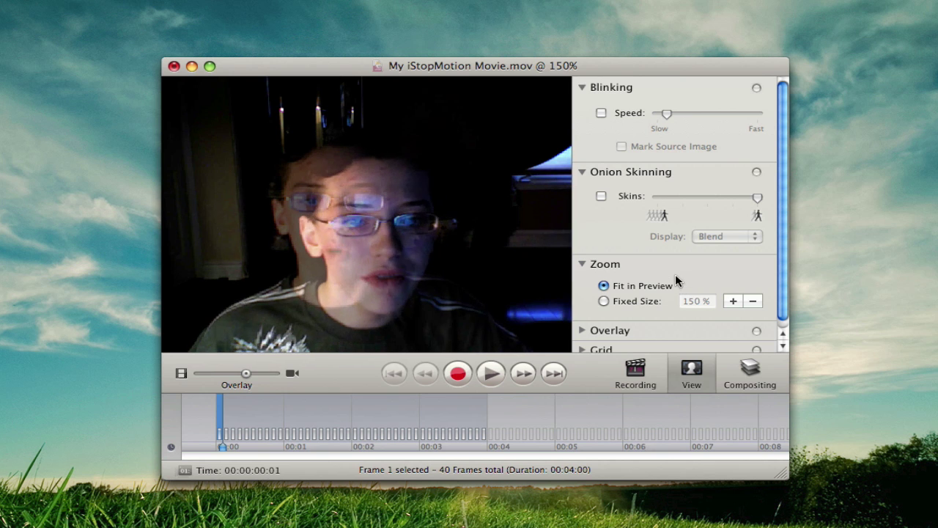
{"action": "scroll", "coordinate": [674, 200], "scroll_direction": "down", "scroll_amount": 1}
{"action": "left_click", "coordinate": [627, 105]}
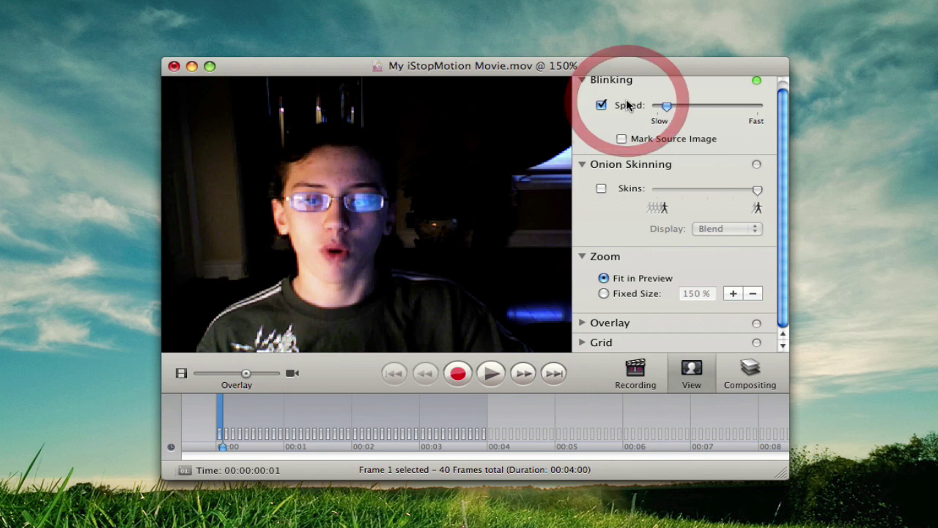
{"action": "left_click", "coordinate": [627, 105]}
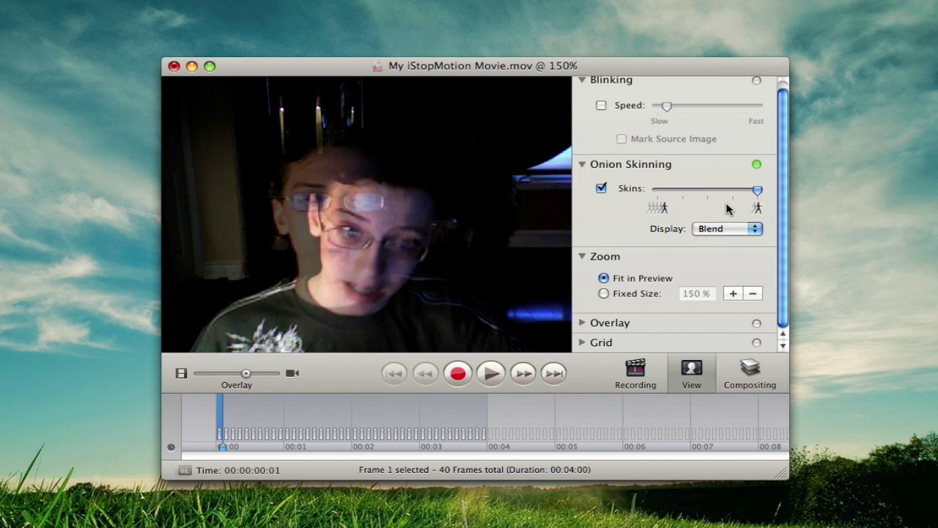
{"action": "left_click", "coordinate": [624, 189]}
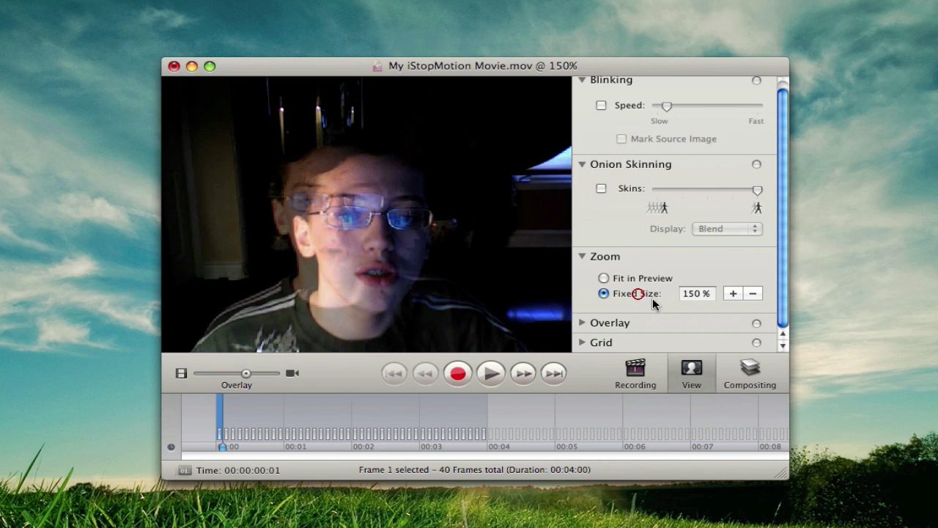
Step: Try fixed preview zoom sizes from 400% down to 100%, and restore Fit in Preview
{"action": "left_click", "coordinate": [733, 294]}
{"action": "left_click", "coordinate": [733, 294]}
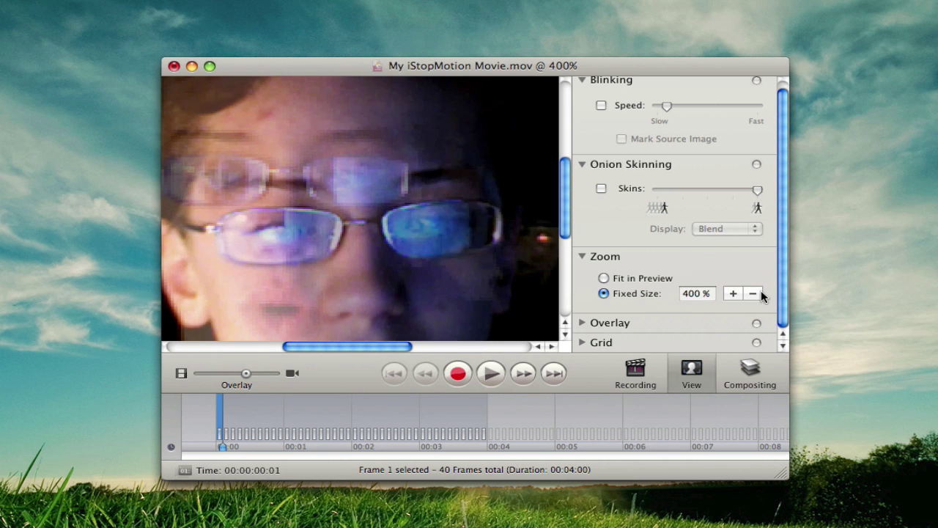
{"action": "left_click", "coordinate": [757, 294]}
{"action": "left_click", "coordinate": [757, 294]}
{"action": "left_click", "coordinate": [758, 294]}
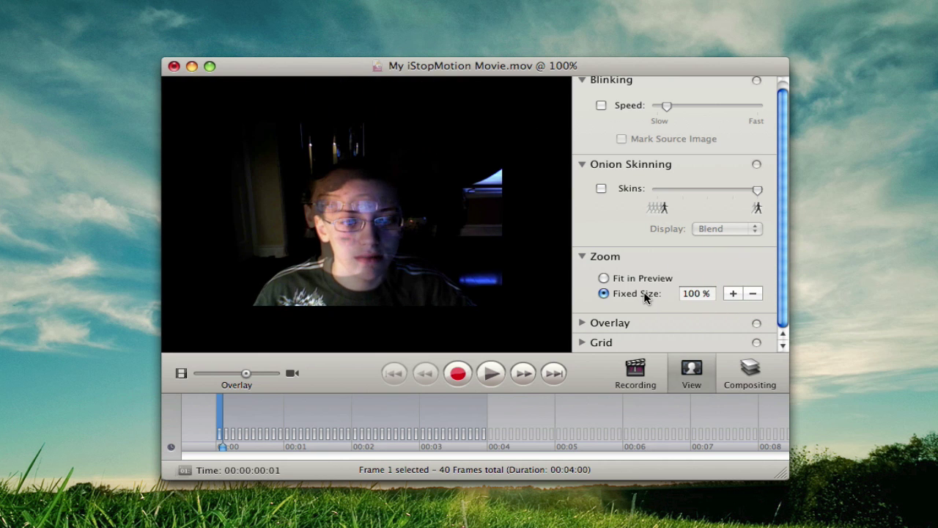
{"action": "left_click", "coordinate": [648, 284]}
Step: Check the aspect ratio overlay options and try the preview grid, switching the grid off again
{"action": "left_click", "coordinate": [605, 322]}
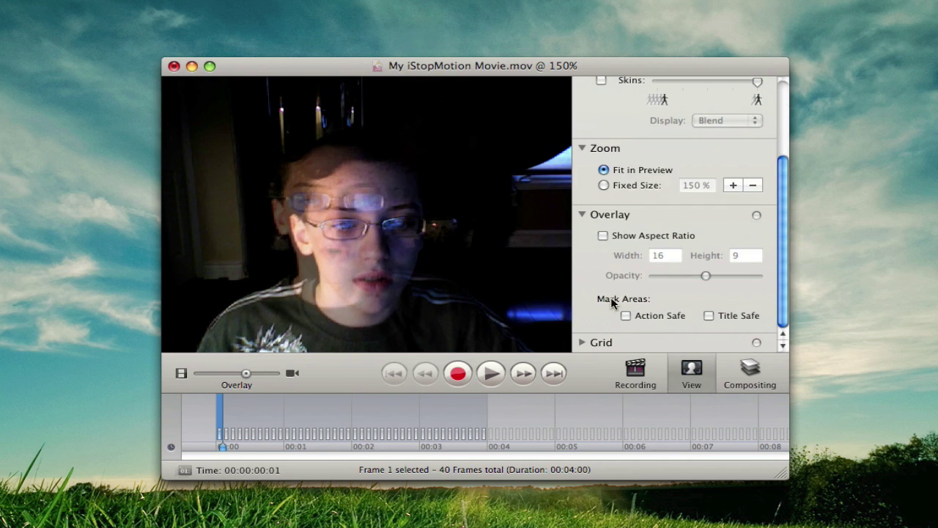
{"action": "left_click", "coordinate": [611, 217]}
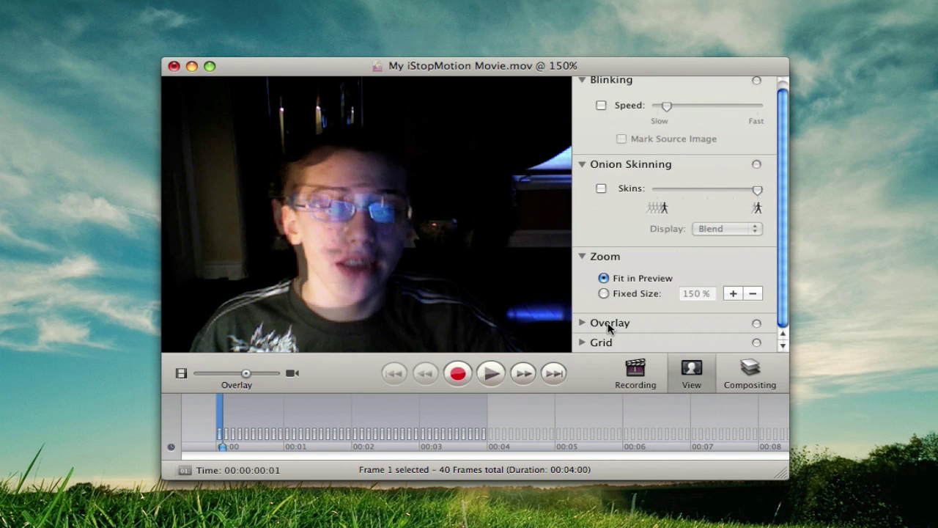
{"action": "left_click", "coordinate": [613, 299]}
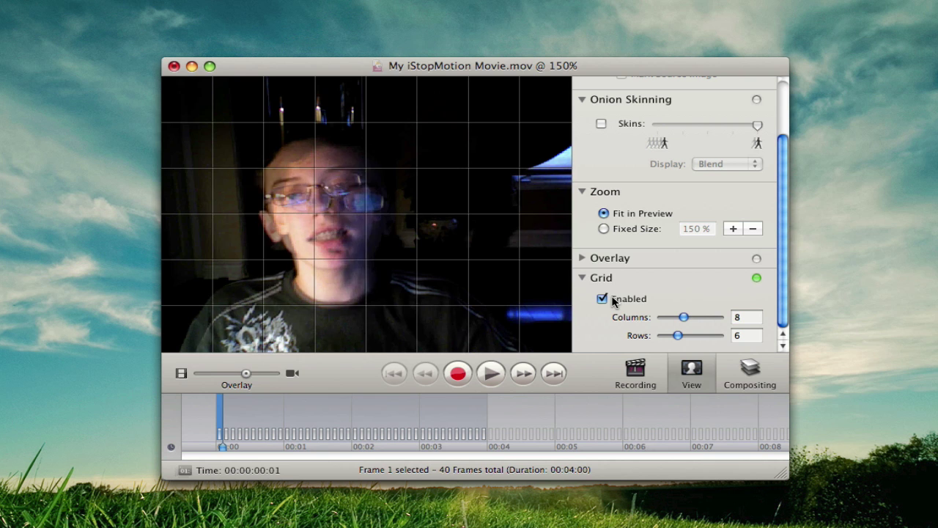
{"action": "left_click", "coordinate": [603, 299]}
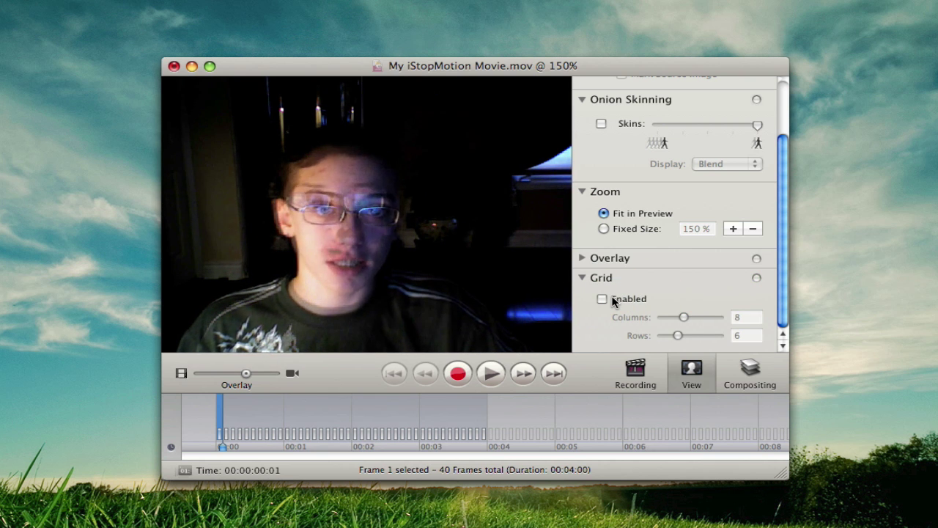
Step: Browse the compositing foreground images and set Red Curtain.png as the movie's foreground
{"action": "left_click", "coordinate": [750, 371]}
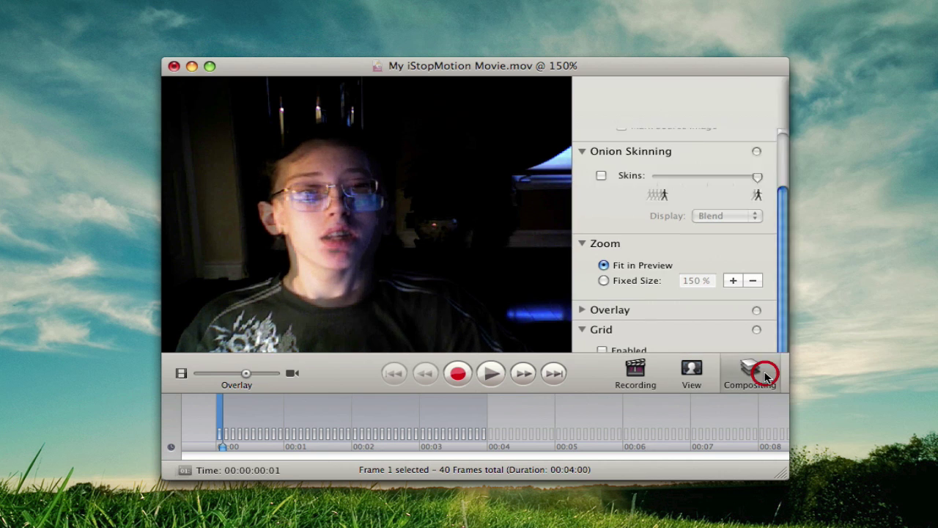
{"action": "scroll", "coordinate": [729, 241], "scroll_direction": "down", "scroll_amount": 1}
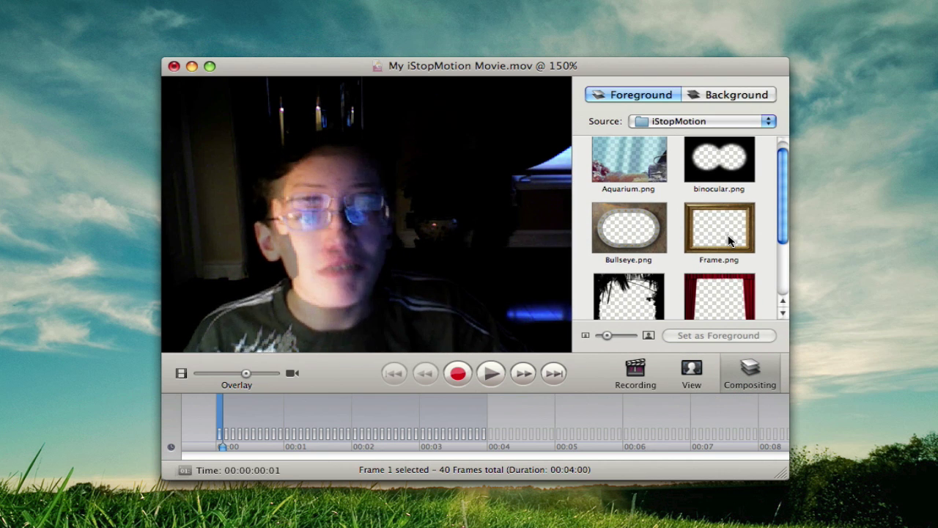
{"action": "scroll", "coordinate": [724, 235], "scroll_direction": "down", "scroll_amount": 3}
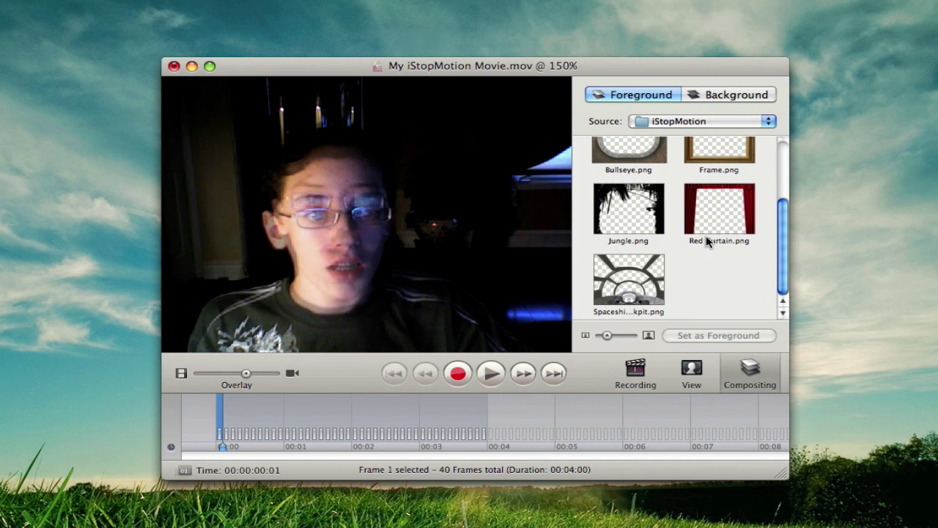
{"action": "left_click", "coordinate": [716, 231]}
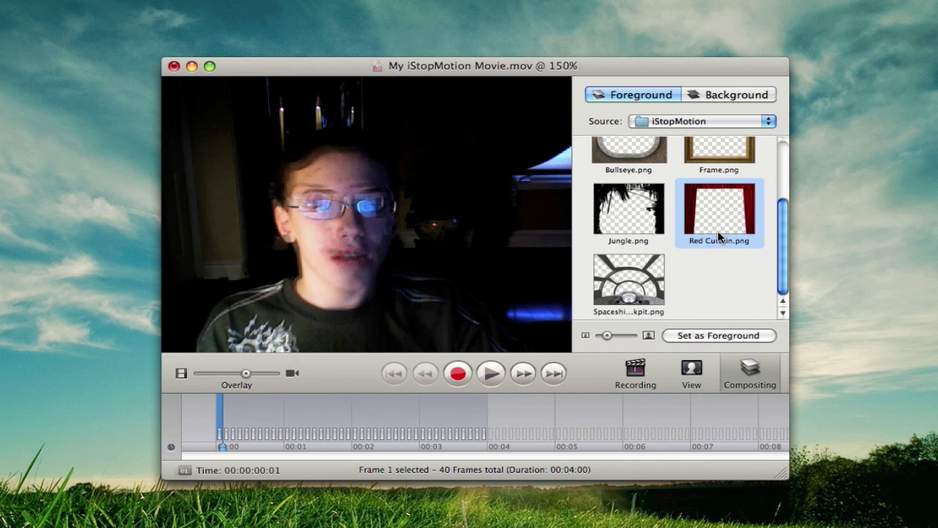
{"action": "left_click", "coordinate": [722, 336]}
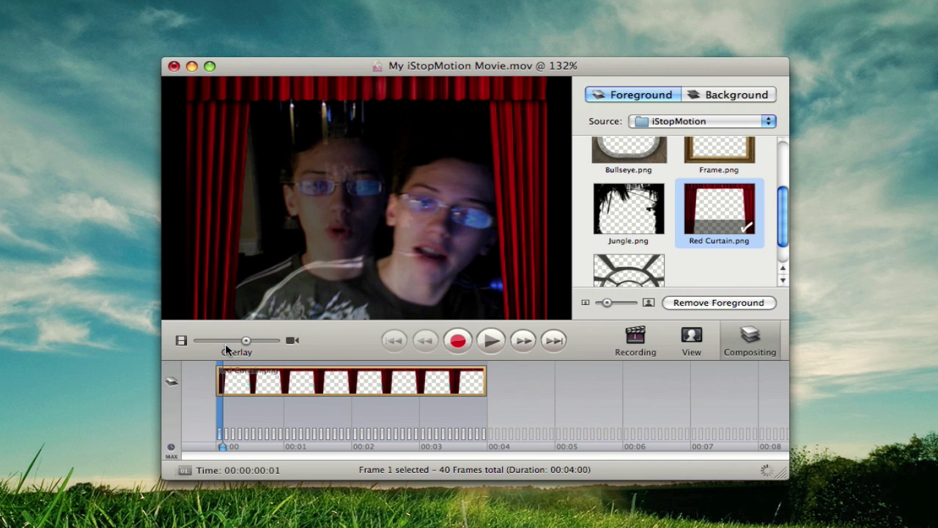
Step: Shift the overlay blend fully to the captured frame, and almost fully to the live camera
{"action": "left_click_drag", "start_coordinate": [247, 340], "coordinate": [74, 343]}
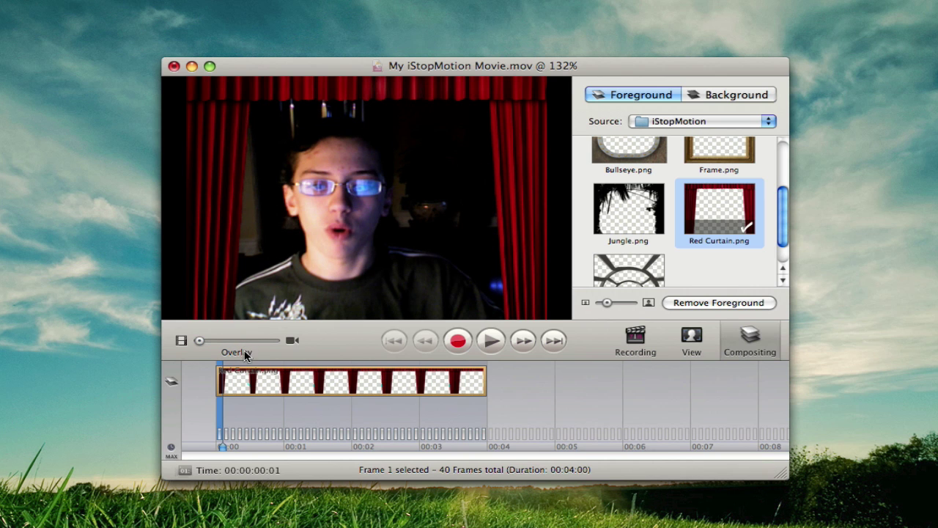
{"action": "left_click_drag", "start_coordinate": [199, 340], "coordinate": [278, 340]}
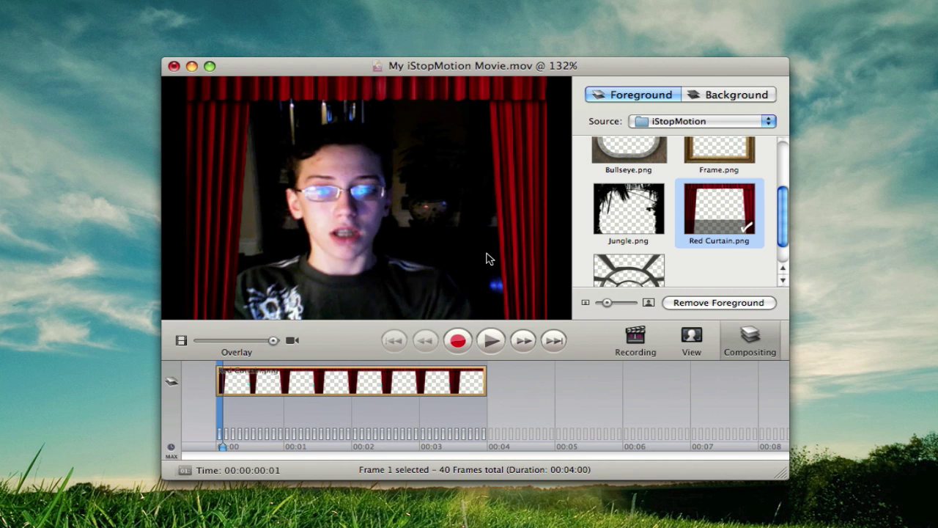
Step: Replace the foreground with the spaceship cockpit image, and replace that with Jungle.png
{"action": "scroll", "coordinate": [642, 255], "scroll_direction": "down", "scroll_amount": 1}
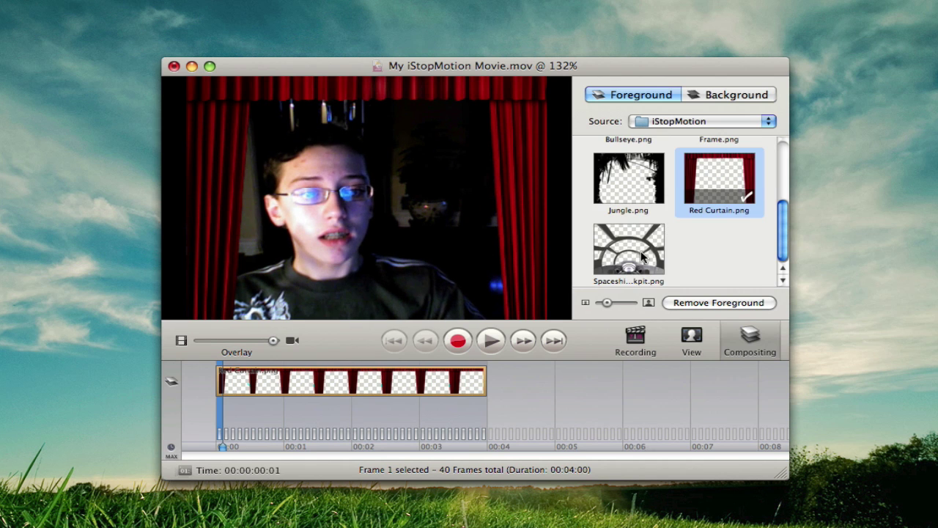
{"action": "left_click", "coordinate": [642, 255]}
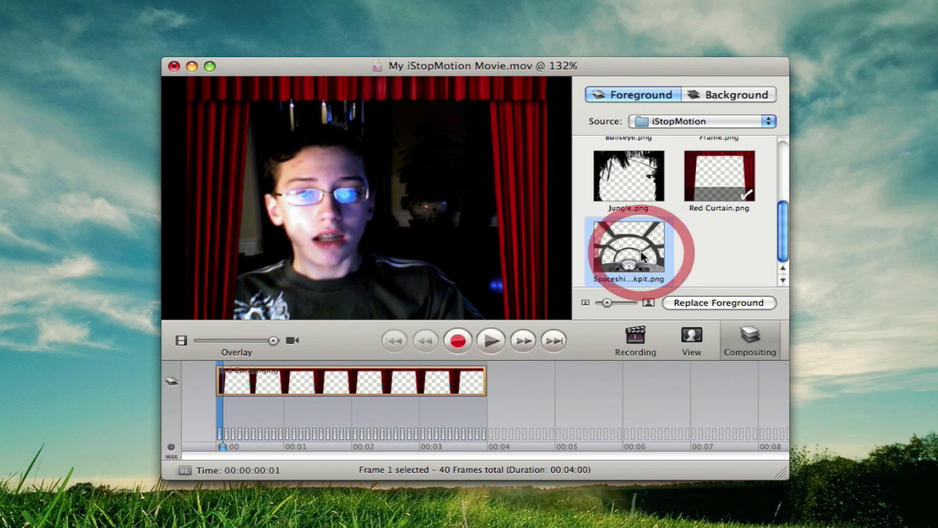
{"action": "left_click", "coordinate": [729, 303]}
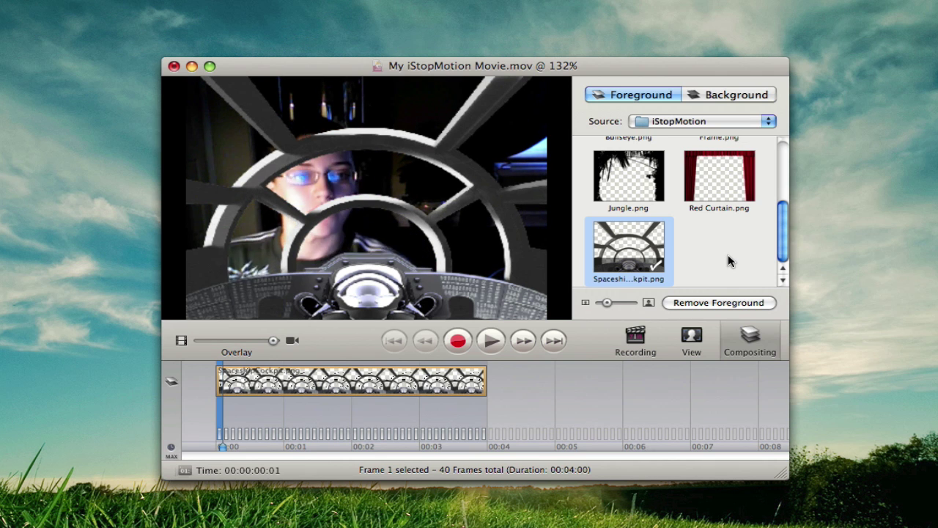
{"action": "left_click", "coordinate": [625, 165]}
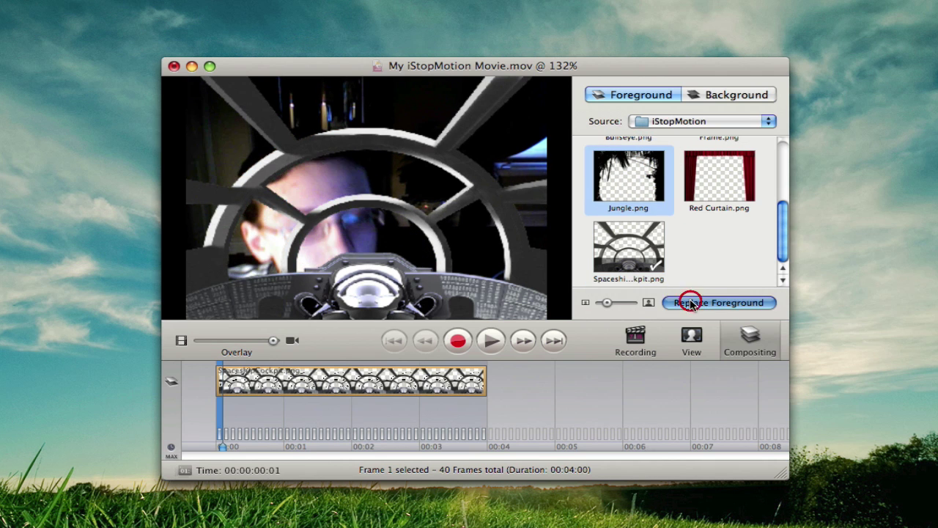
{"action": "left_click", "coordinate": [690, 302]}
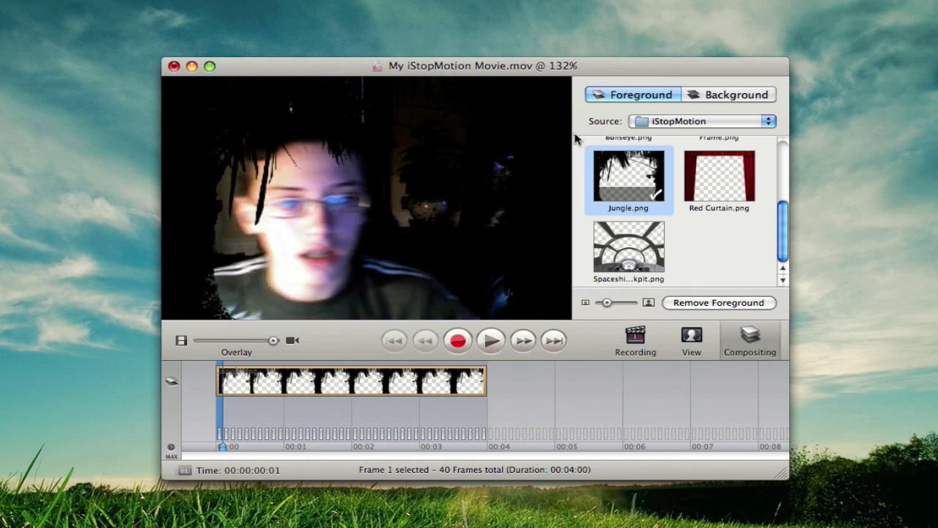
Step: Replace the jungle foreground with Bullseye.png
{"action": "scroll", "coordinate": [697, 206], "scroll_direction": "up", "scroll_amount": 5}
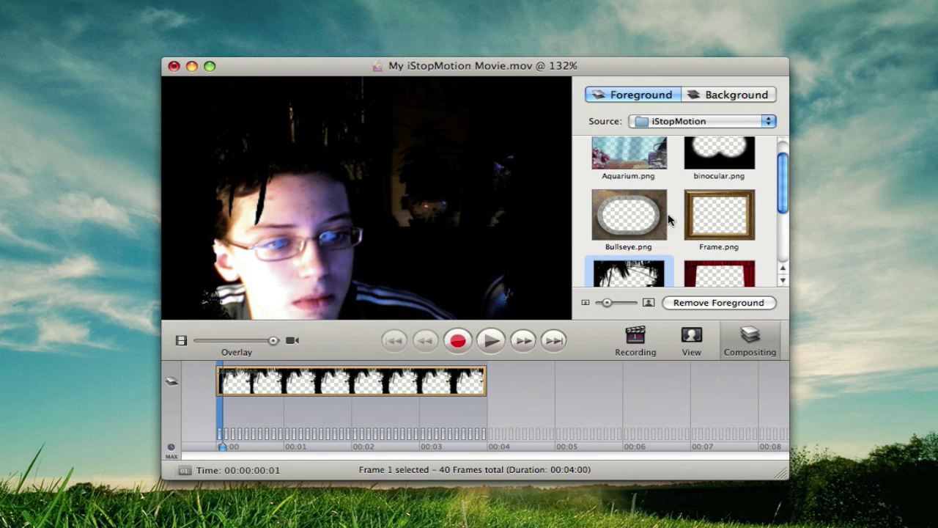
{"action": "left_click", "coordinate": [664, 219]}
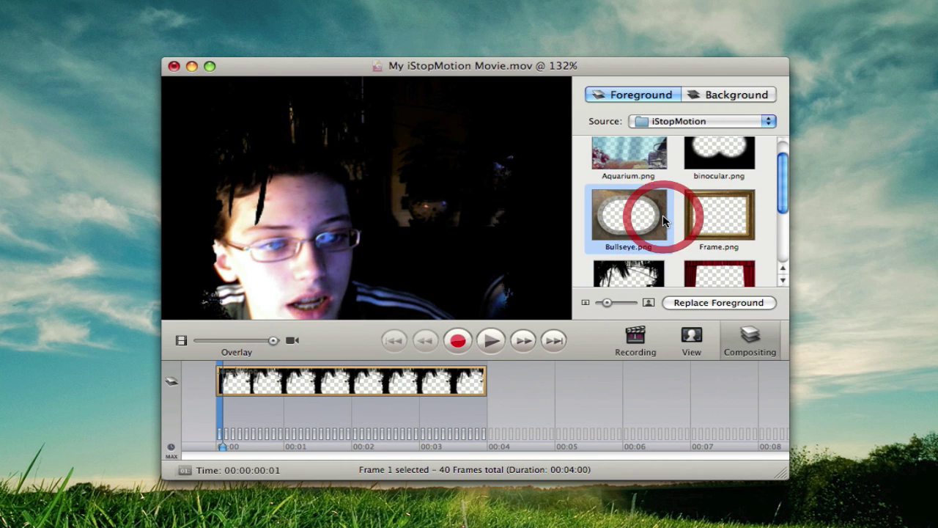
{"action": "left_click", "coordinate": [734, 305]}
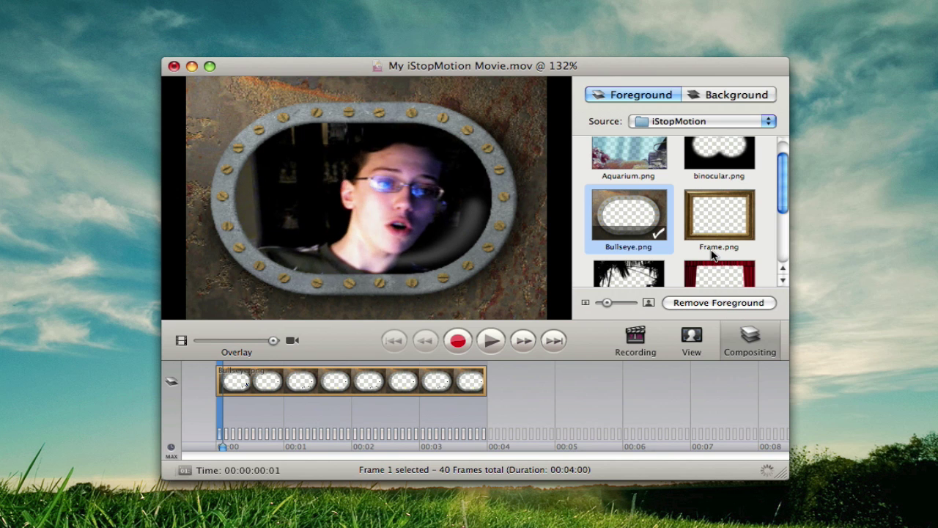
Step: Replace the foreground with Aquarium.png, and remove it from the movie again
{"action": "scroll", "coordinate": [696, 219], "scroll_direction": "up", "scroll_amount": 1}
{"action": "left_click", "coordinate": [722, 173]}
{"action": "left_click", "coordinate": [648, 176]}
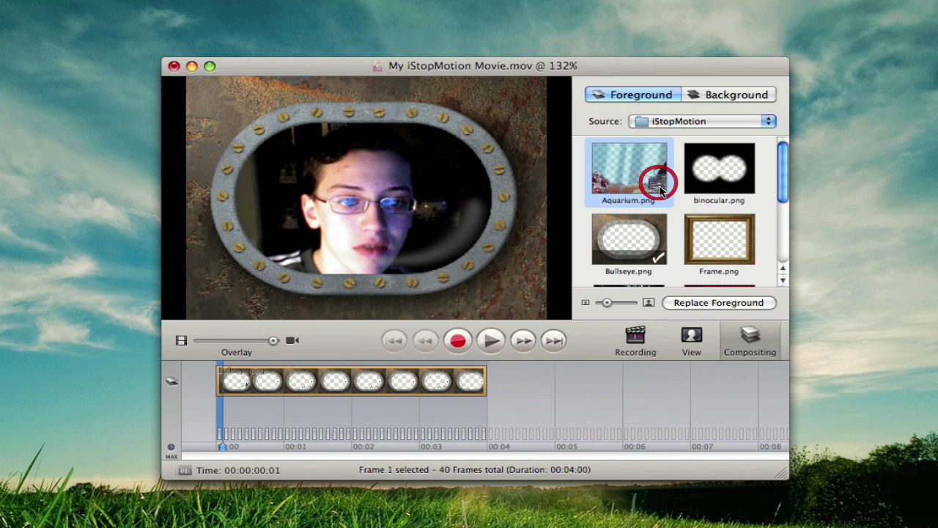
{"action": "left_click", "coordinate": [696, 302]}
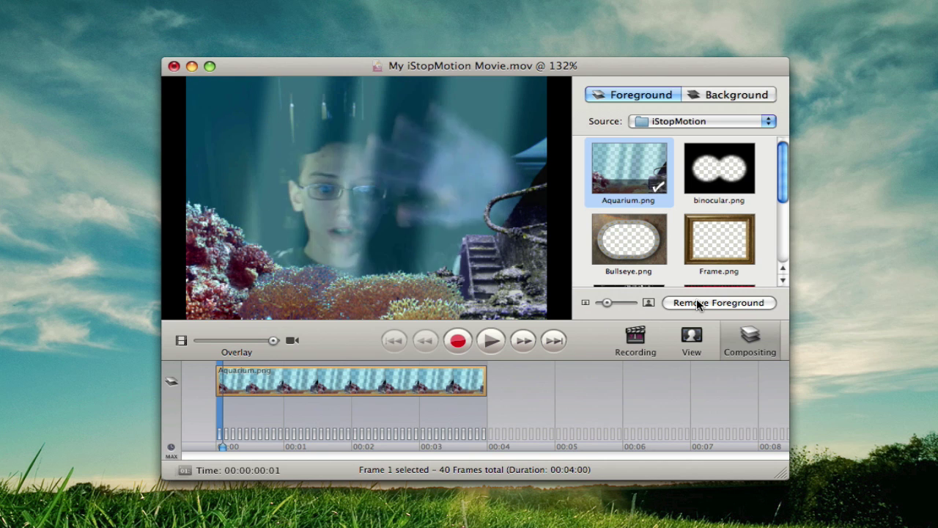
{"action": "left_click", "coordinate": [698, 303]}
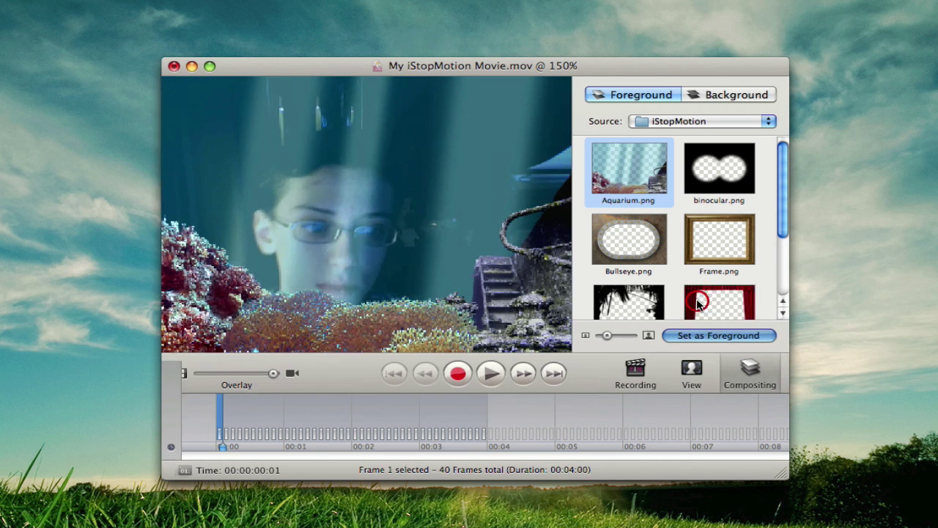
Step: Set Checkerboard.png as the movie's background and remove it again, twice in a row
{"action": "left_click", "coordinate": [746, 93]}
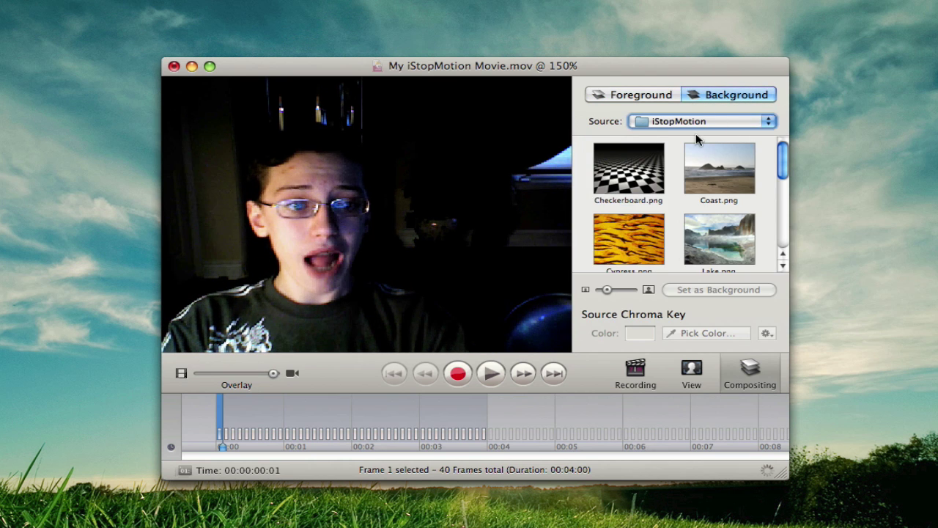
{"action": "left_click", "coordinate": [626, 185]}
{"action": "left_click", "coordinate": [711, 291]}
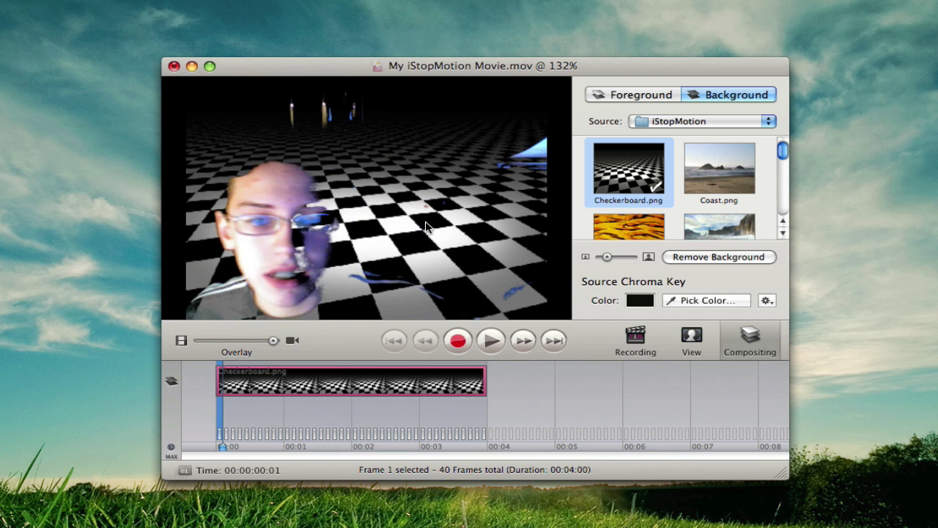
{"action": "left_click", "coordinate": [675, 257]}
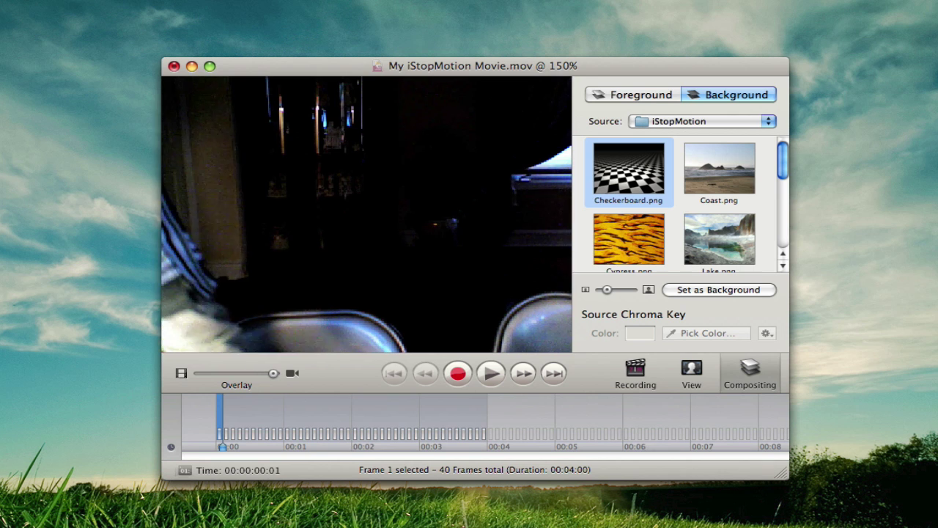
{"action": "left_click", "coordinate": [739, 291]}
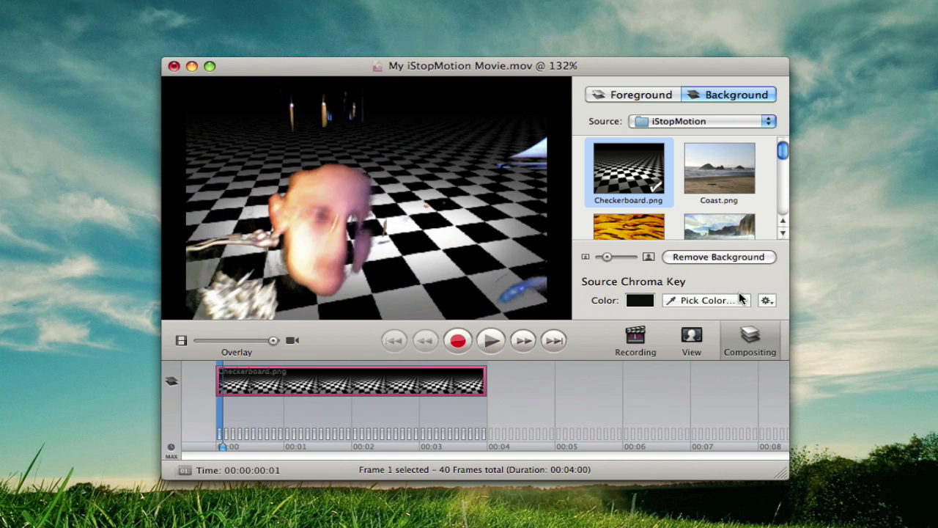
{"action": "left_click", "coordinate": [670, 256]}
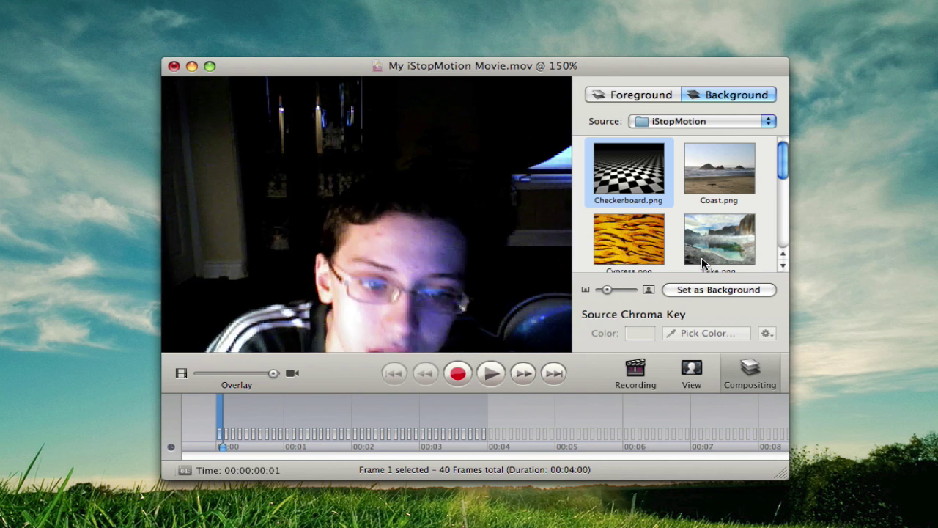
Step: Browse the remaining background images and the foreground images, and return to the recording settings
{"action": "scroll", "coordinate": [682, 215], "scroll_direction": "down", "scroll_amount": 5}
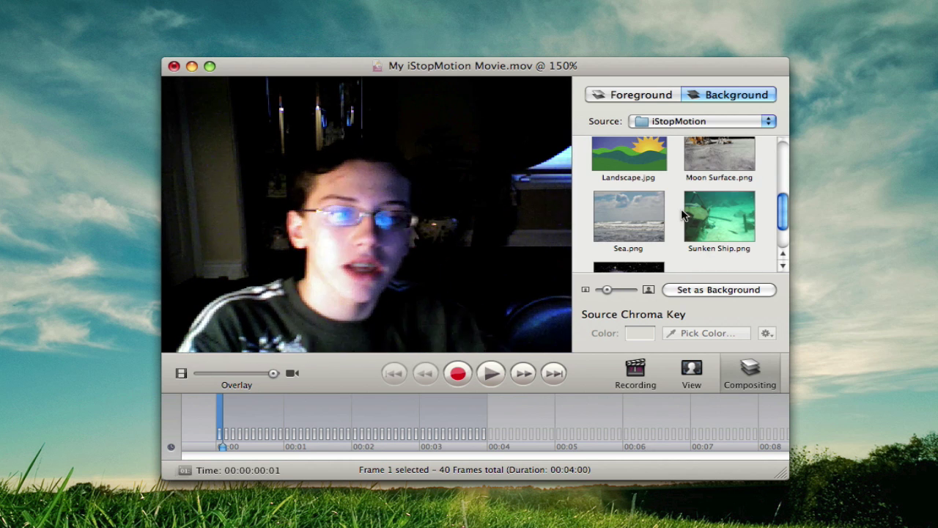
{"action": "left_click", "coordinate": [657, 99]}
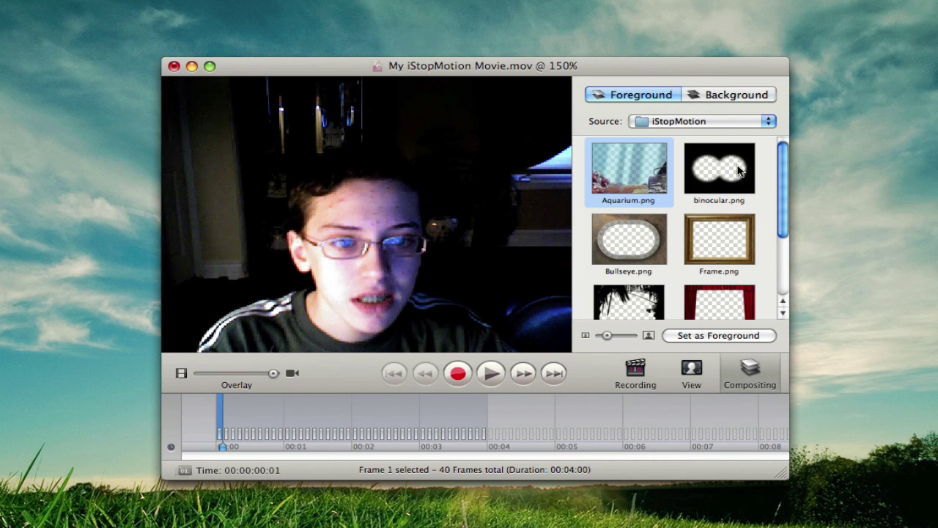
{"action": "scroll", "coordinate": [711, 308], "scroll_direction": "down", "scroll_amount": 5}
{"action": "scroll", "coordinate": [710, 308], "scroll_direction": "up", "scroll_amount": 5}
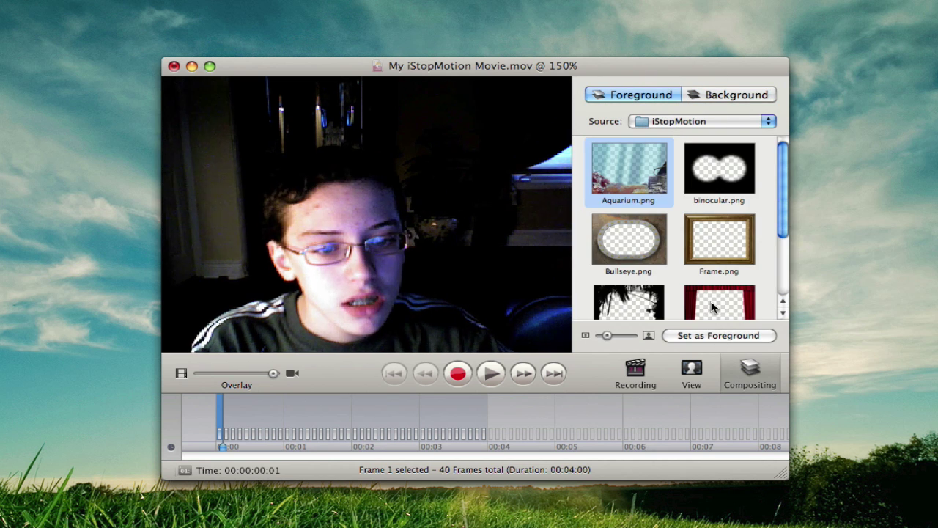
{"action": "left_click", "coordinate": [617, 372]}
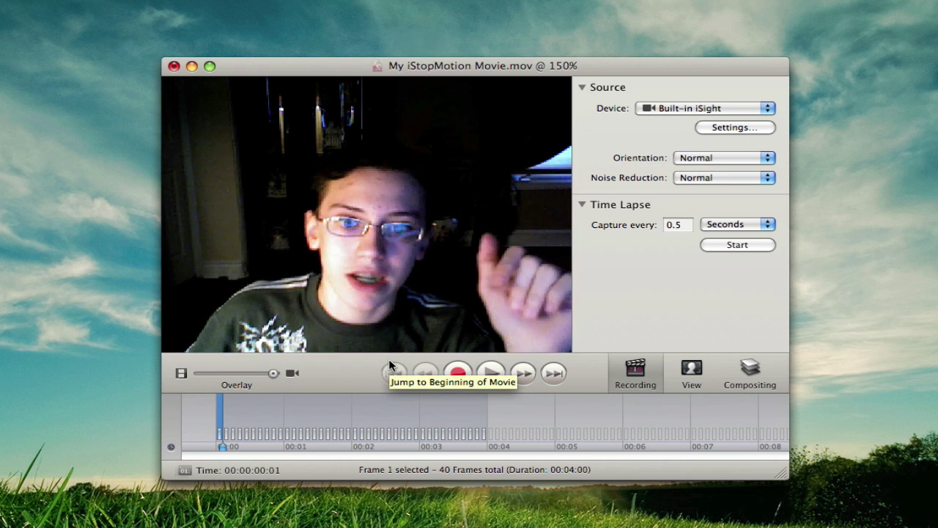
Step: Close the movie without saving its changes, and move My iStopMotion Movie.mov from the desktop to the Trash
{"action": "key", "text": "super+w"}
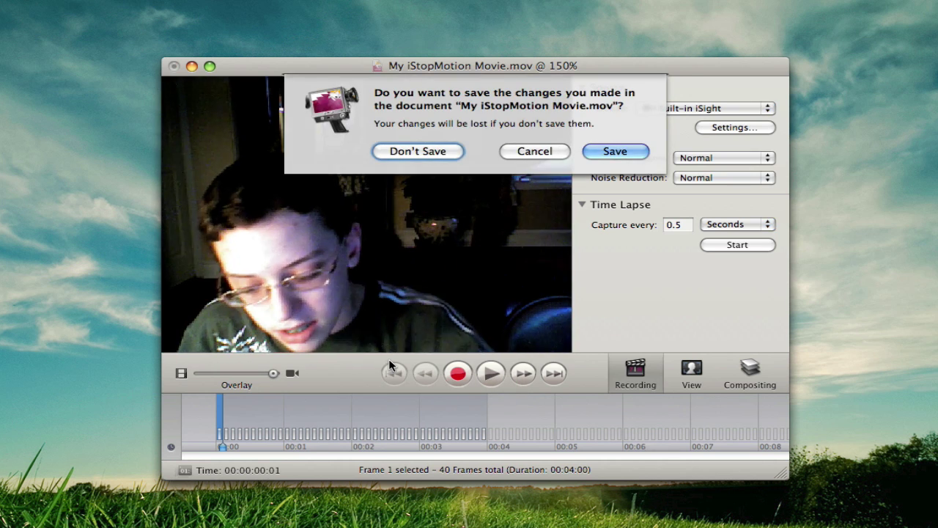
{"action": "left_click", "coordinate": [392, 151]}
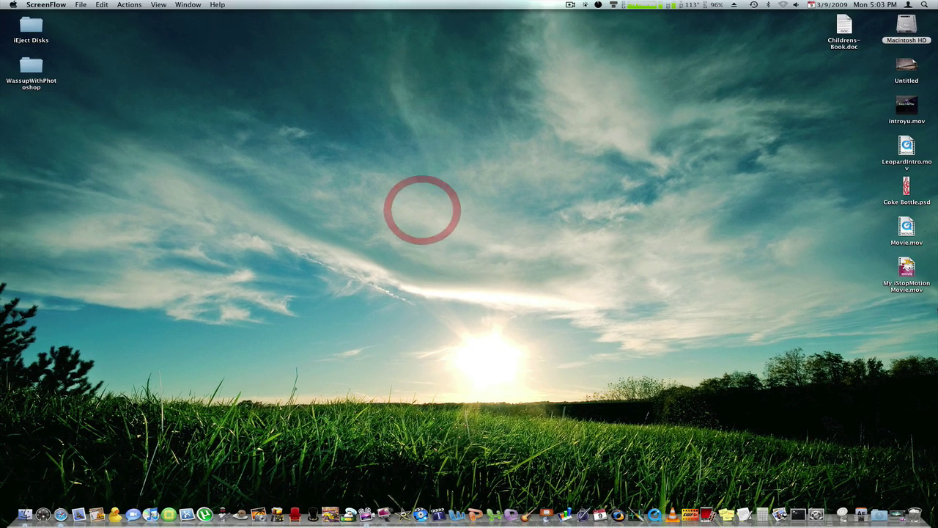
{"action": "left_click_drag", "start_coordinate": [920, 415], "coordinate": [914, 511]}
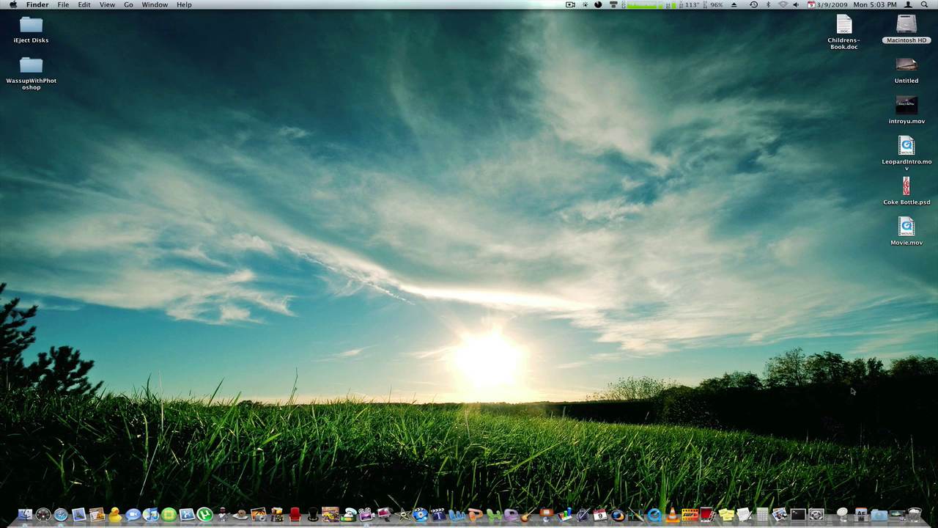